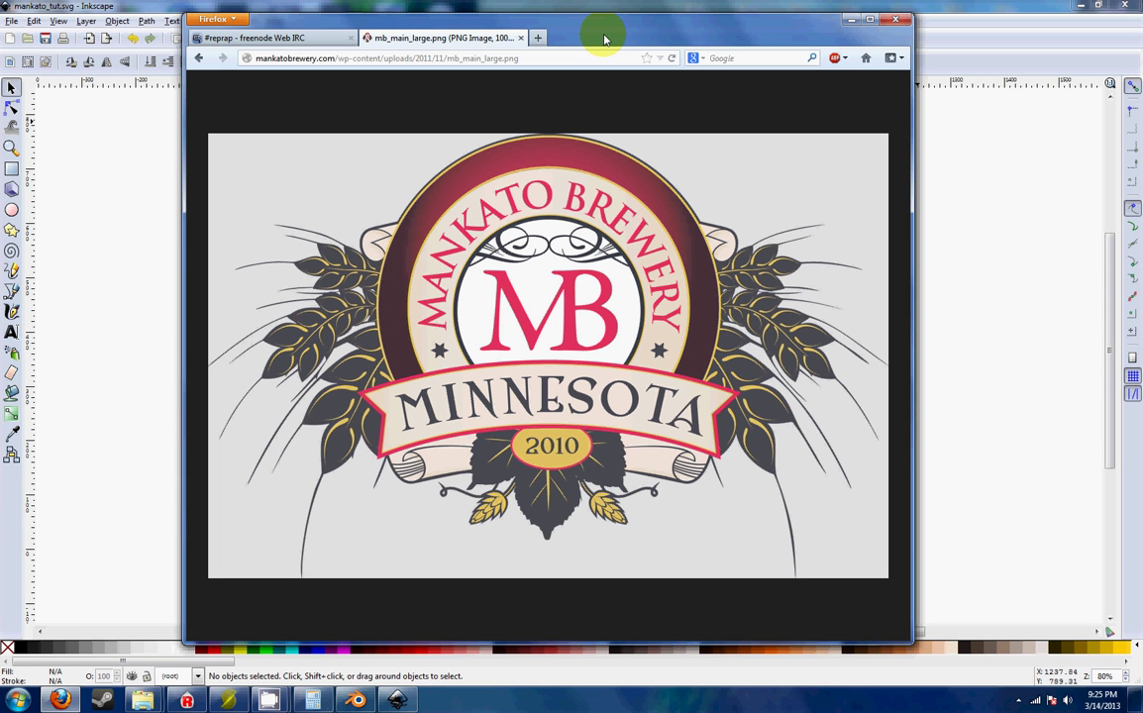
- Check the image options for the brewery logo in the browser and switch to the mankato_tut.svg document in Inkscape
{"action": "right_click", "coordinate": [602, 262]}
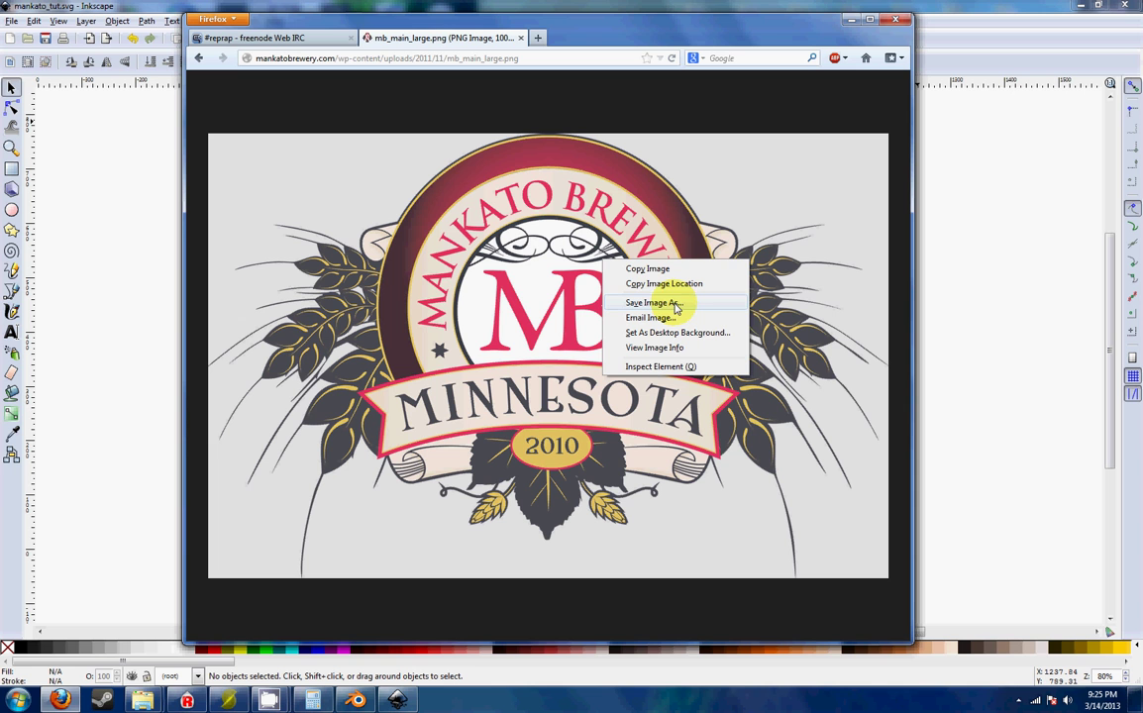
{"action": "left_click", "coordinate": [757, 27]}
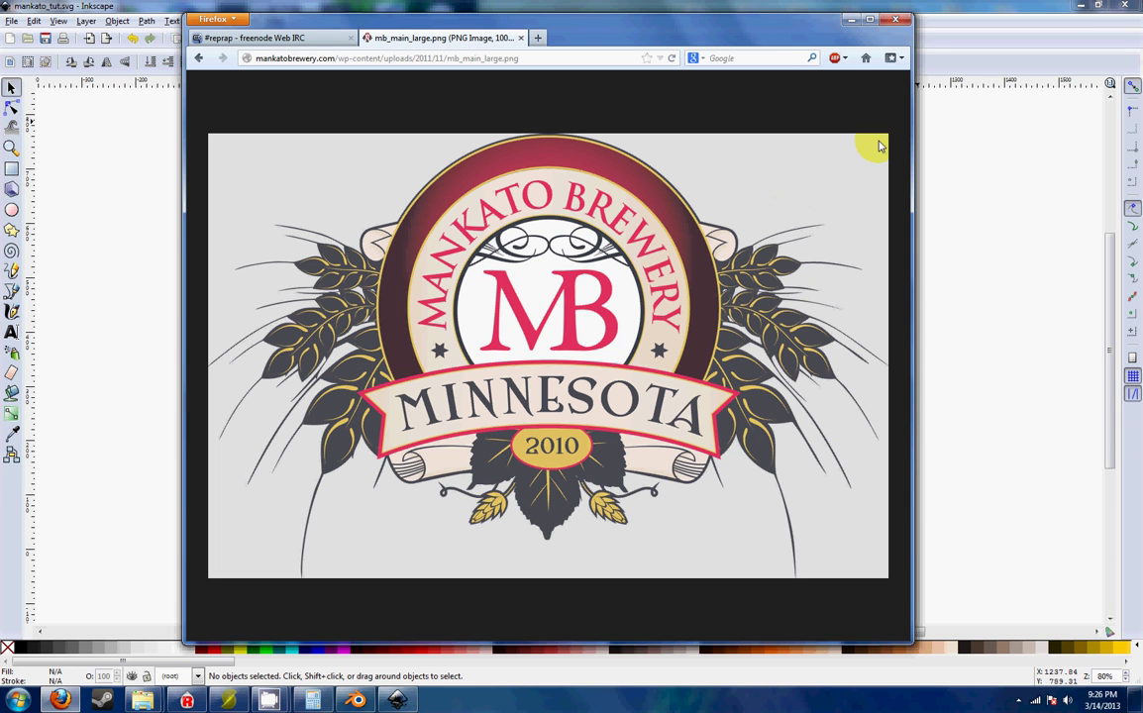
{"action": "left_click", "coordinate": [639, 6]}
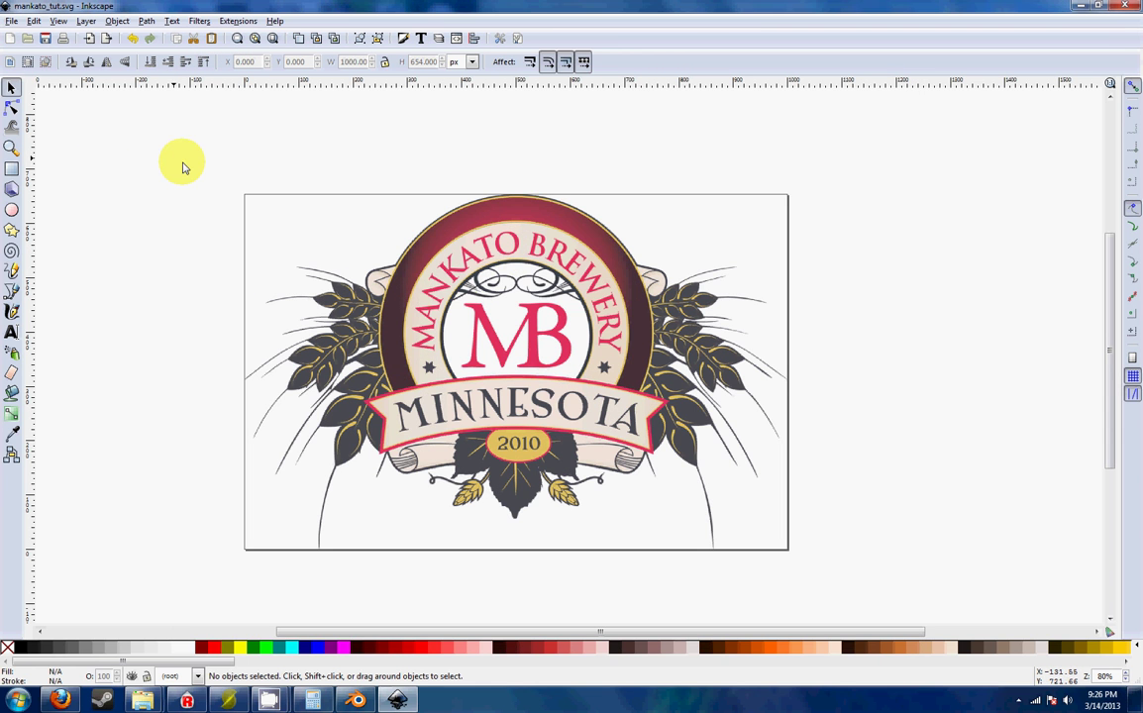
{"action": "left_click", "coordinate": [12, 23]}
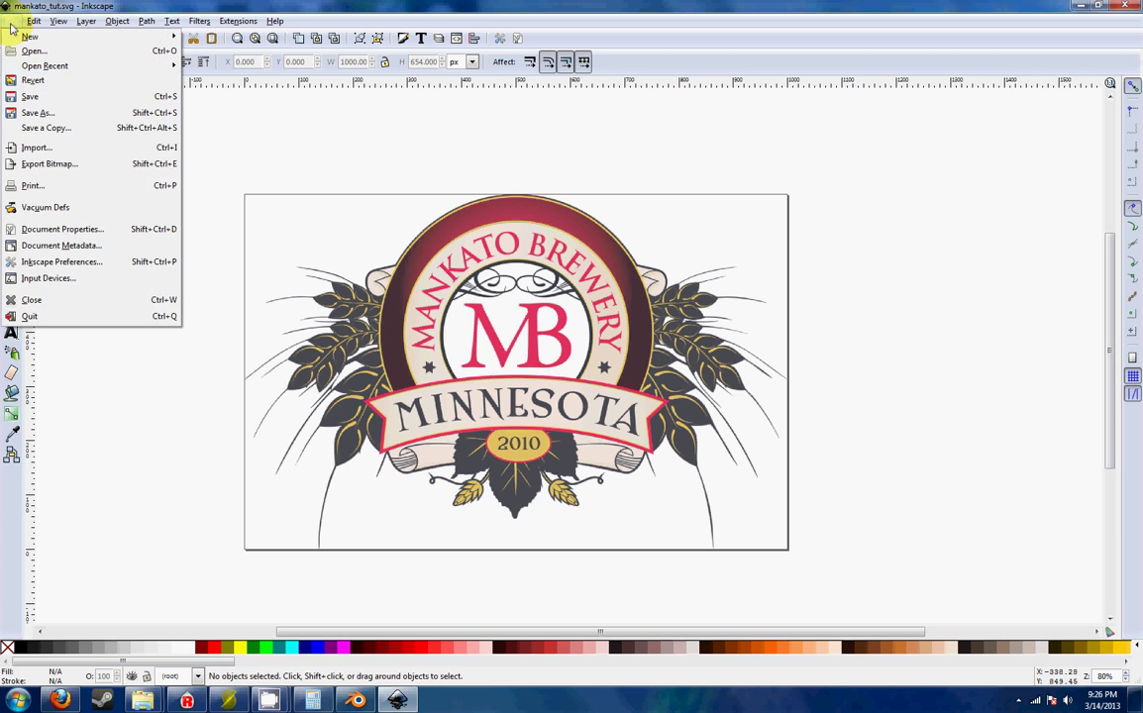
{"action": "left_click", "coordinate": [49, 50]}
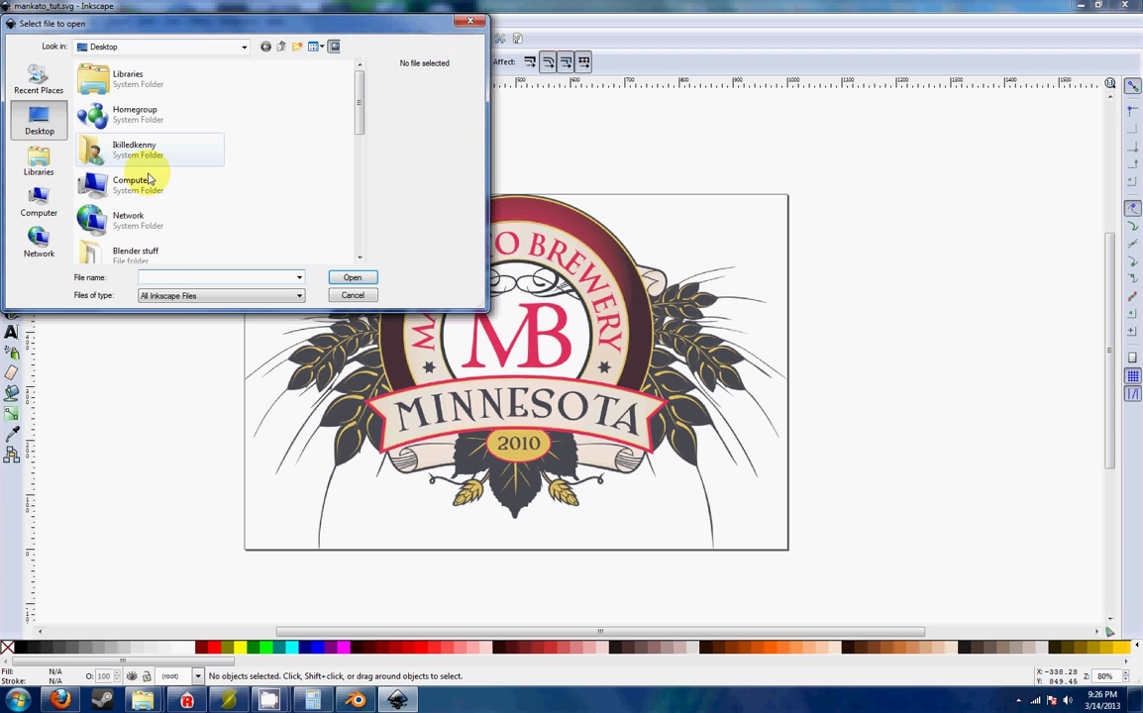
{"action": "left_click", "coordinate": [353, 296]}
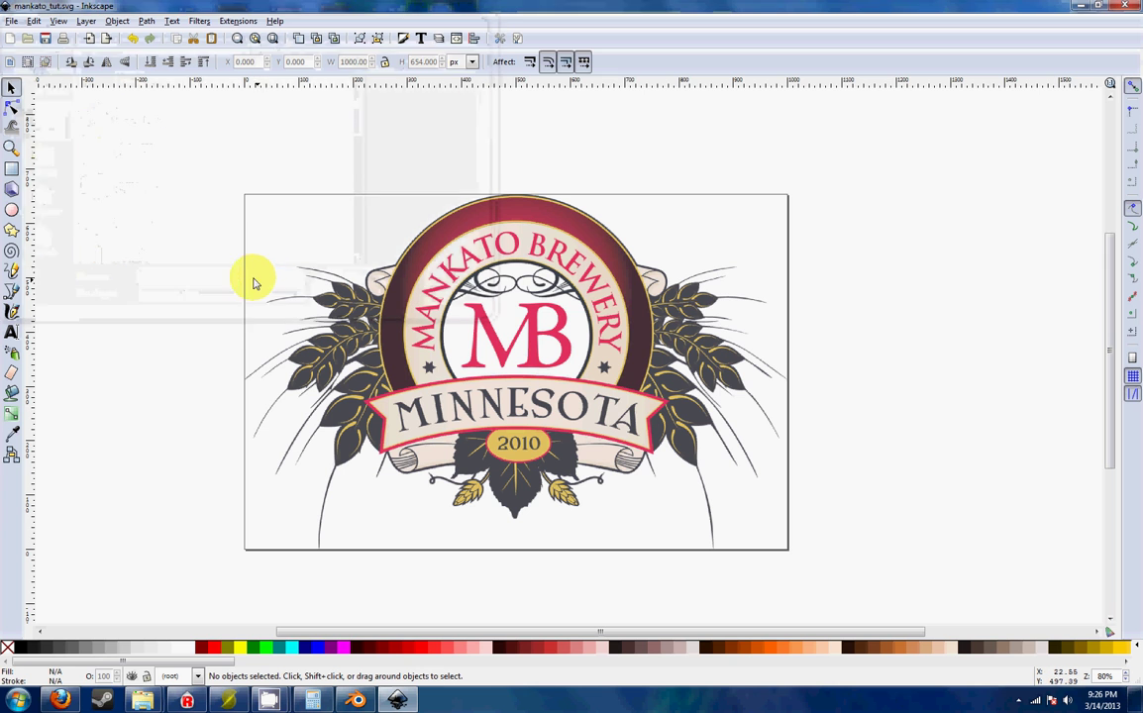
- Select the embedded logo image and open Trace Bitmap for it, placing the dialog over the canvas
{"action": "left_click", "coordinate": [12, 89]}
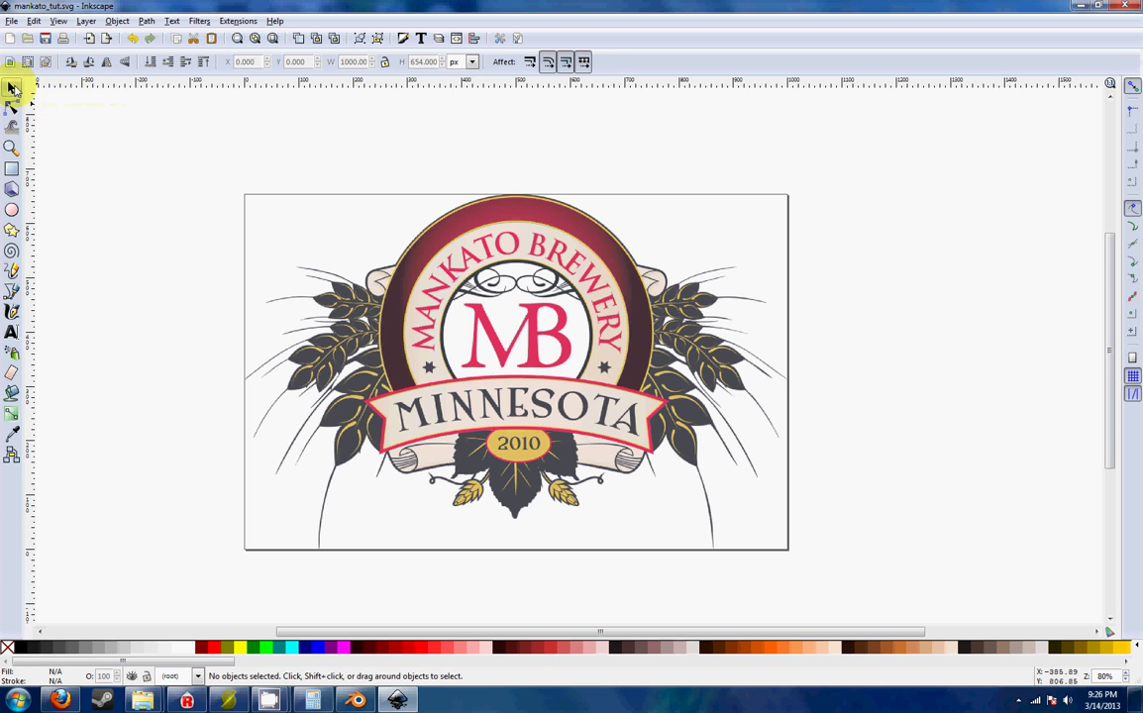
{"action": "left_click", "coordinate": [489, 282]}
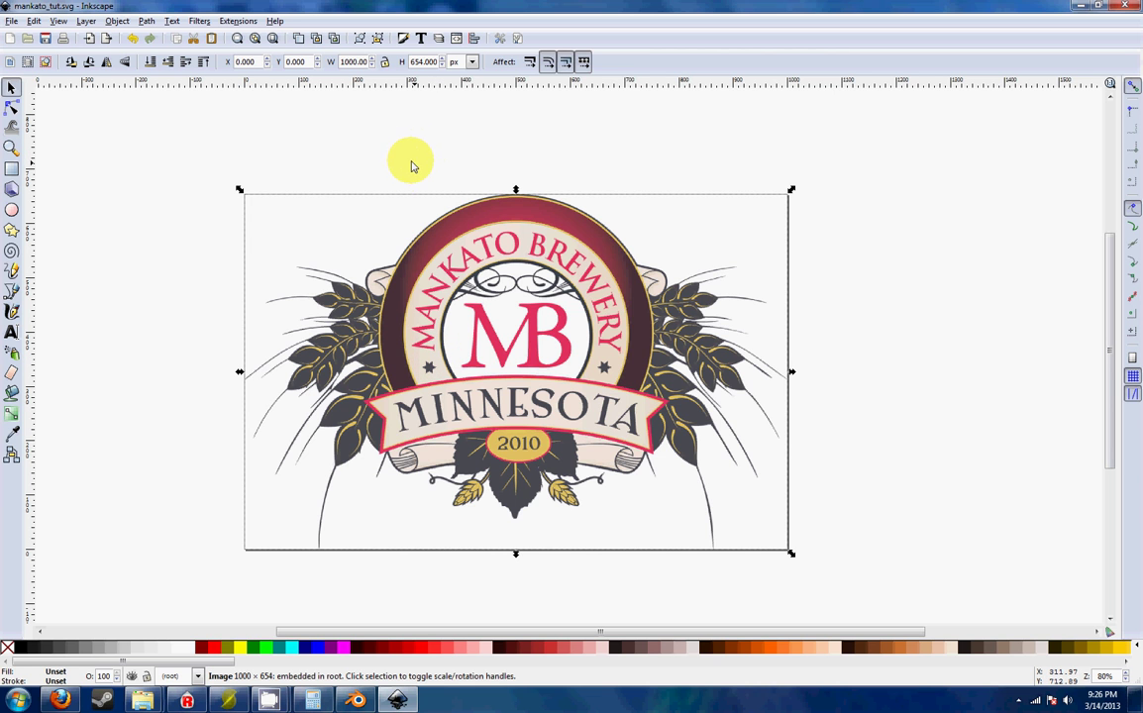
{"action": "left_click", "coordinate": [148, 21]}
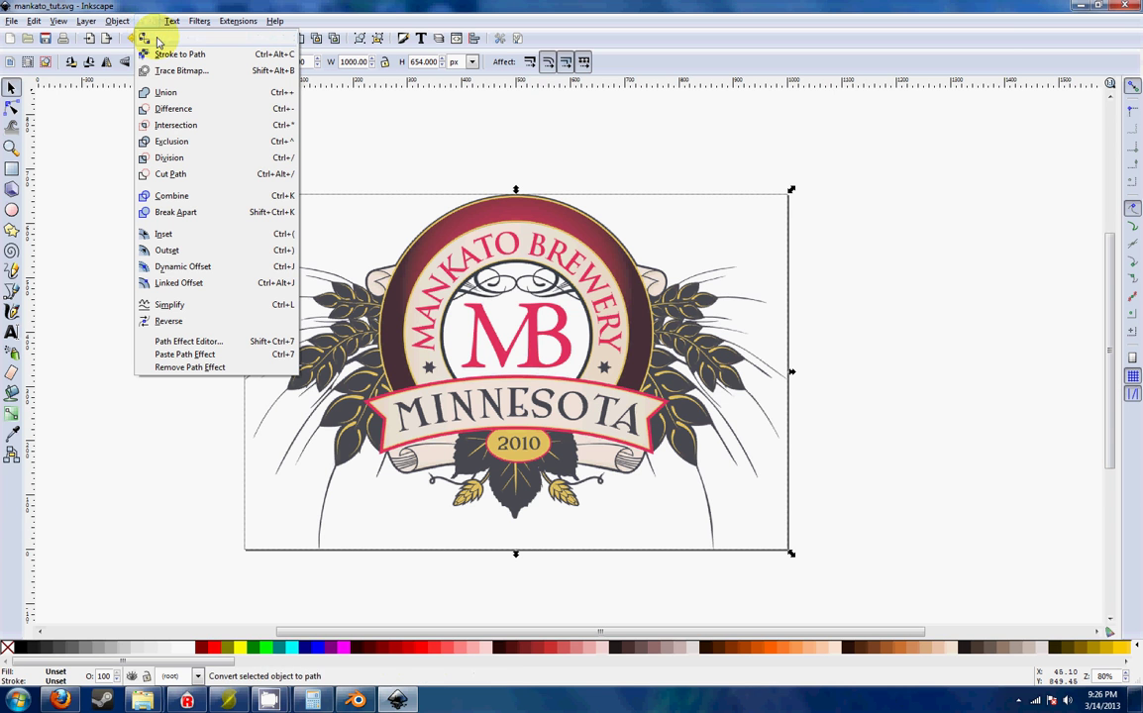
{"action": "left_click", "coordinate": [171, 71]}
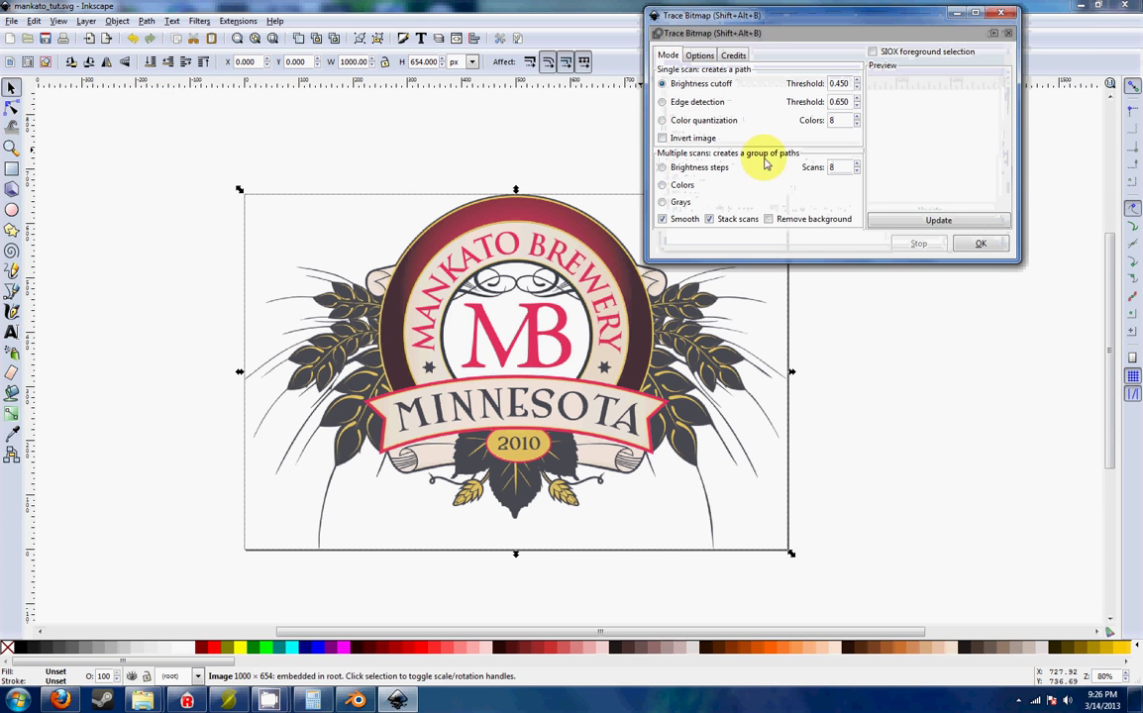
{"action": "left_click", "coordinate": [686, 96]}
{"action": "left_click_drag", "start_coordinate": [758, 34], "coordinate": [599, 141]}
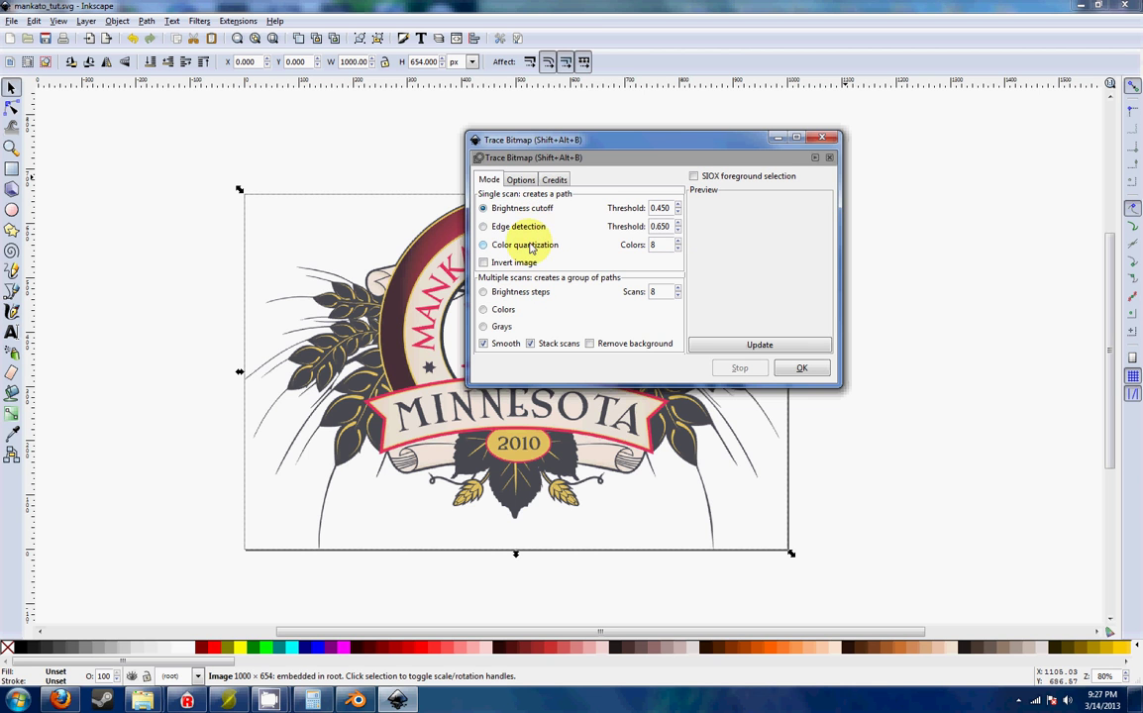
- Trace the logo image by Colors with 3 scans, updating the preview first, and close the Trace Bitmap dialog
{"action": "left_click", "coordinate": [503, 310]}
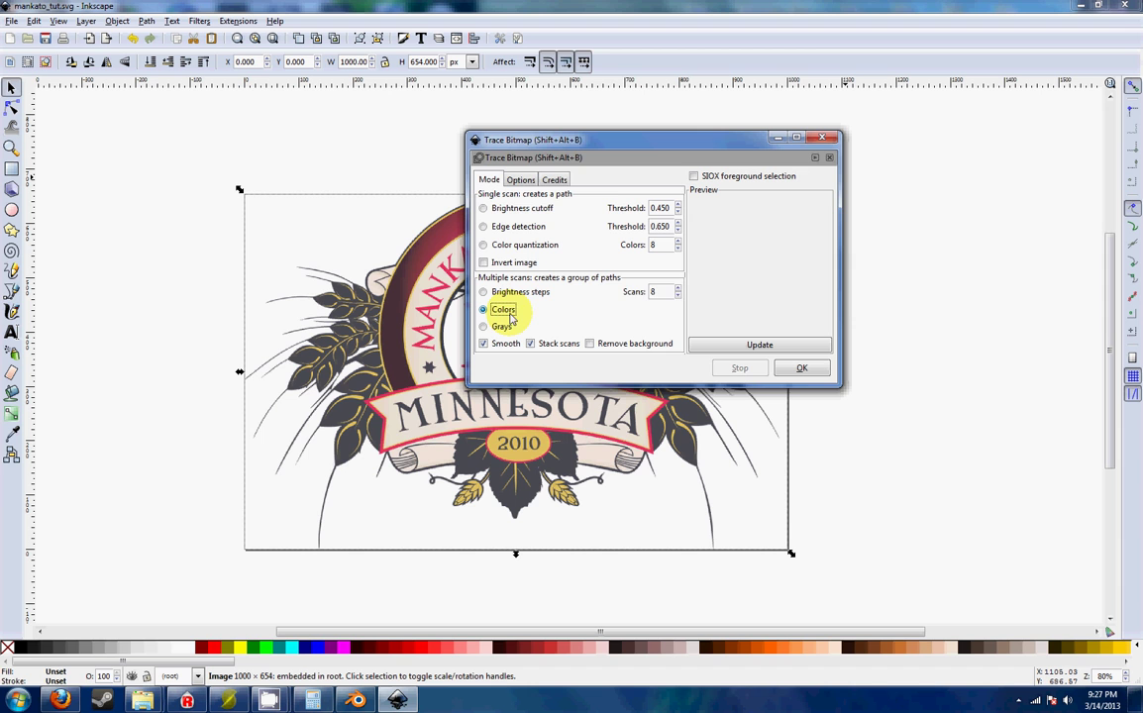
{"action": "left_click", "coordinate": [658, 291]}
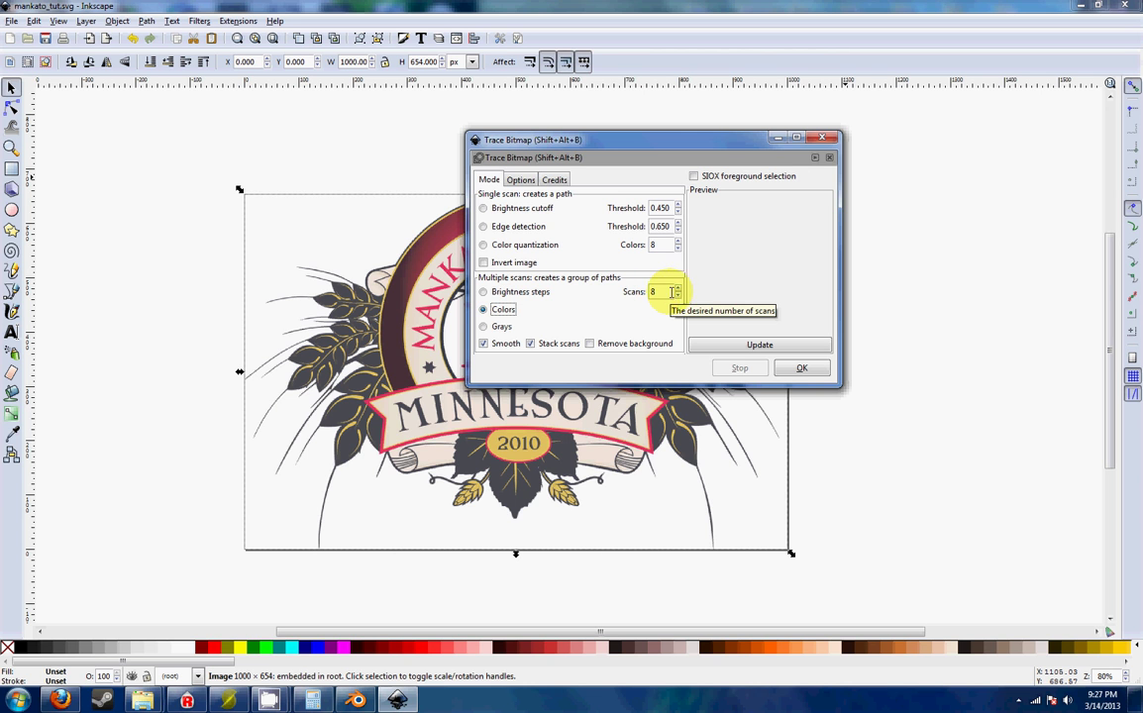
{"action": "left_click", "coordinate": [679, 297]}
{"action": "left_click", "coordinate": [679, 296]}
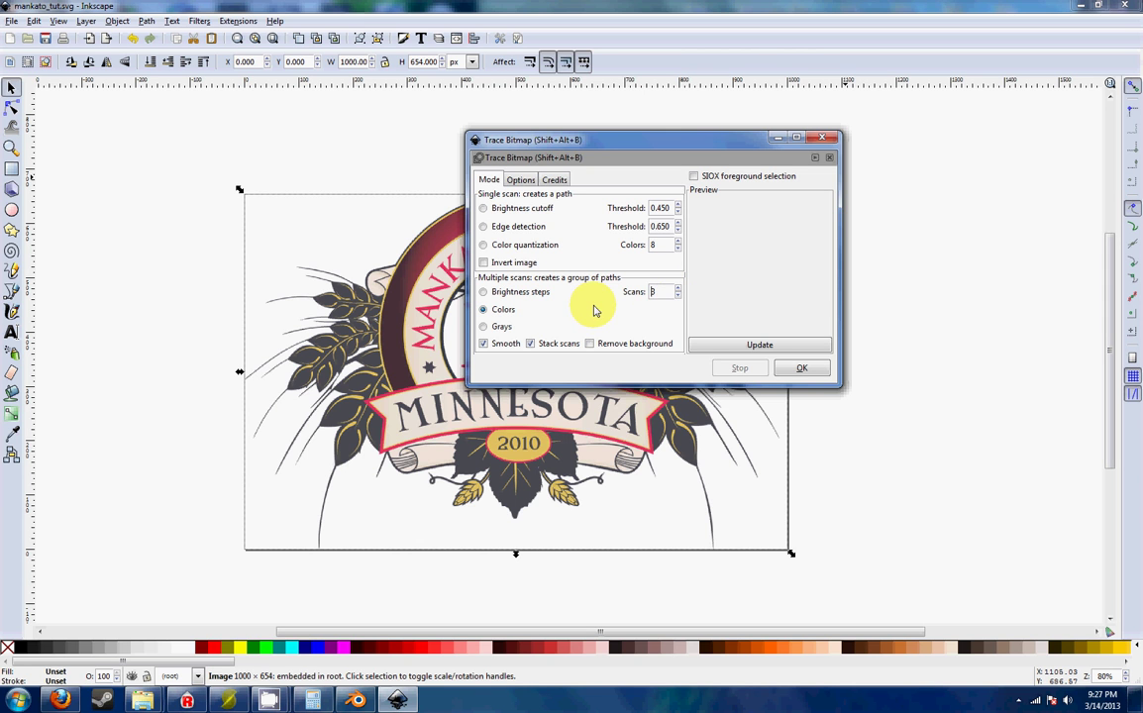
{"action": "left_click", "coordinate": [741, 351]}
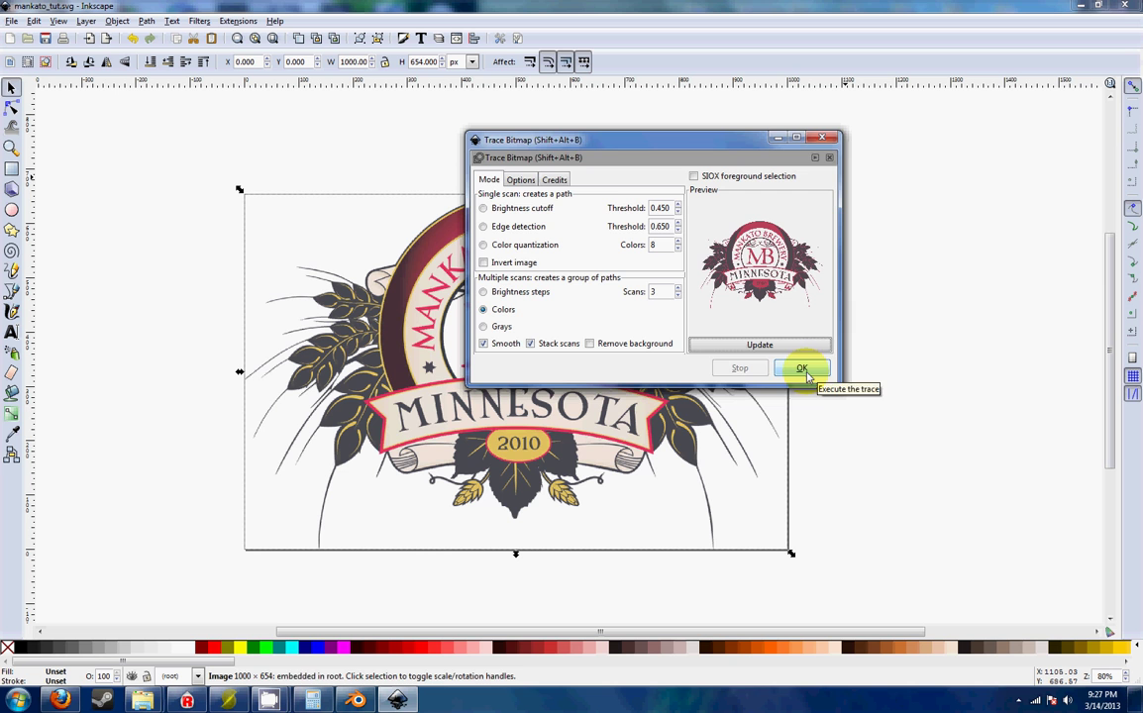
{"action": "left_click", "coordinate": [804, 373]}
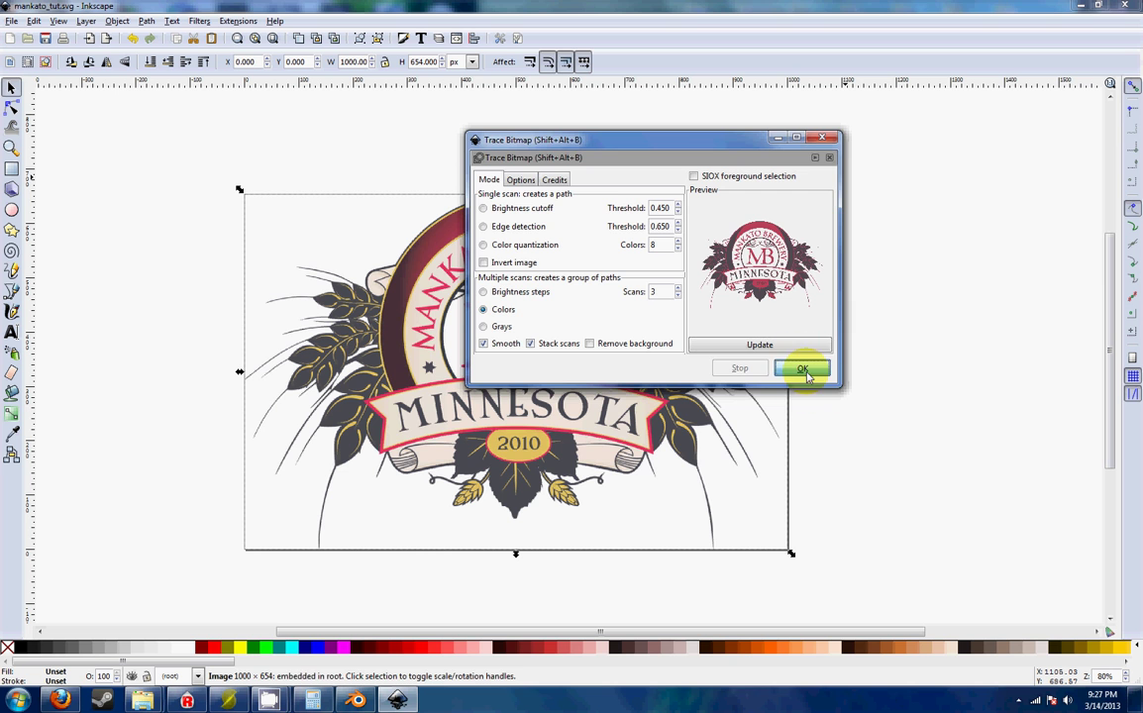
{"action": "left_click", "coordinate": [829, 138]}
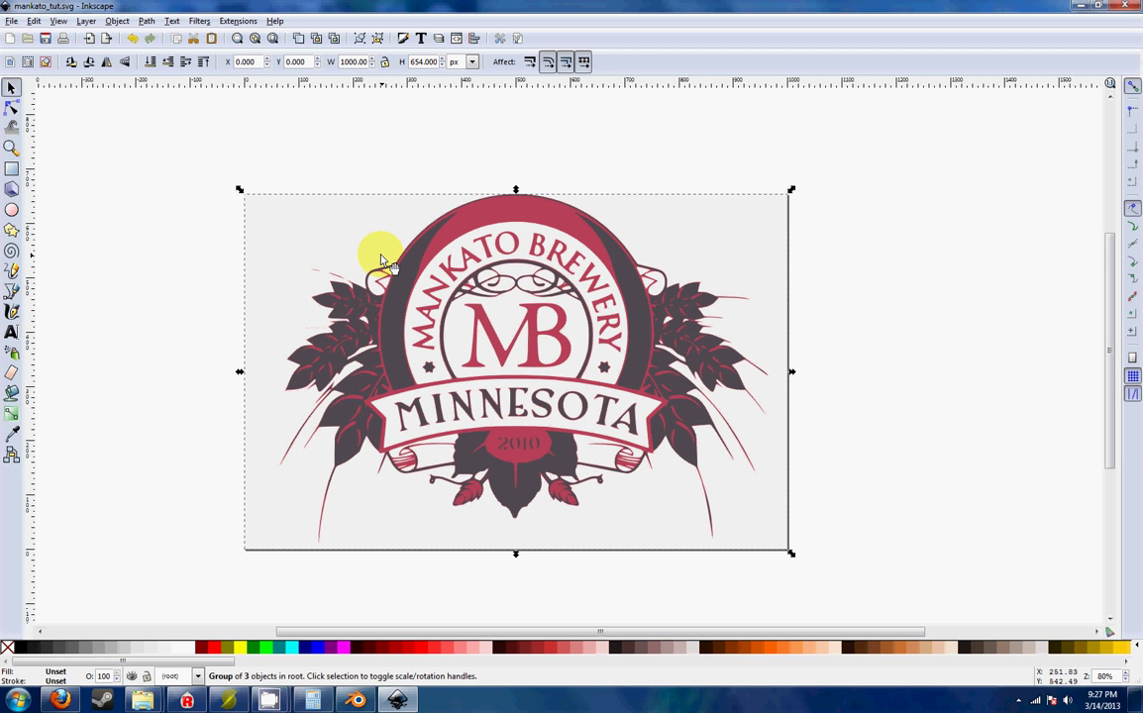
- Move the traced group aside from the original image and undo the move
{"action": "left_click_drag", "start_coordinate": [388, 266], "coordinate": [630, 256]}
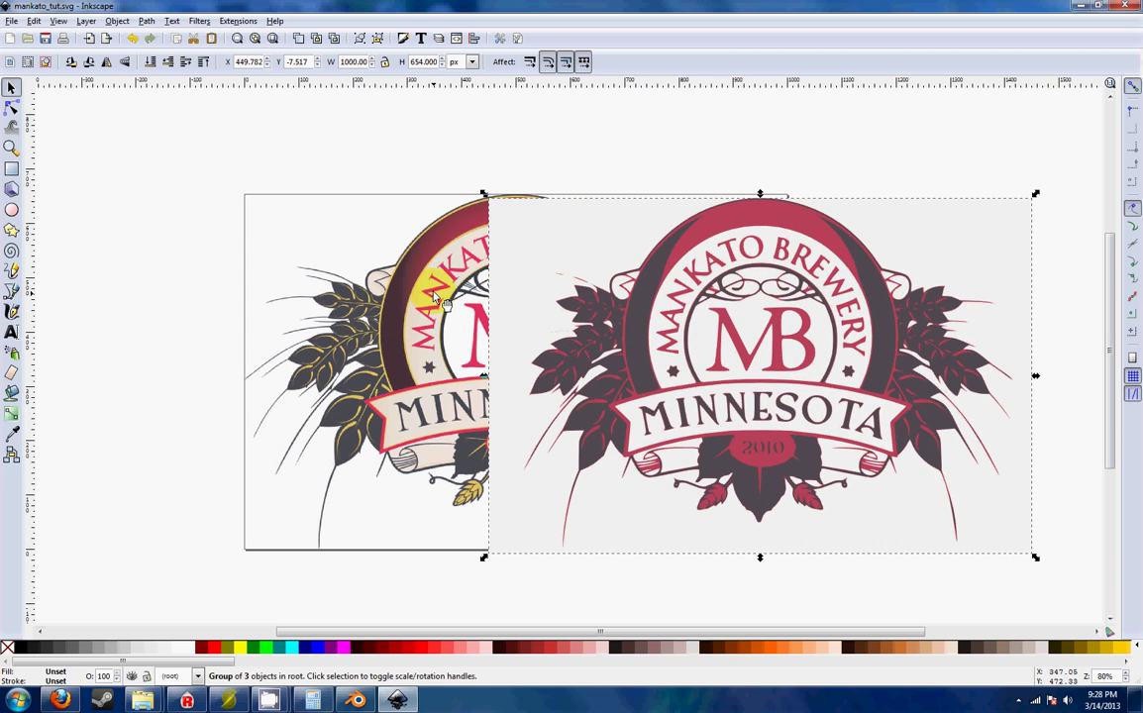
{"action": "key", "text": "ctrl+z"}
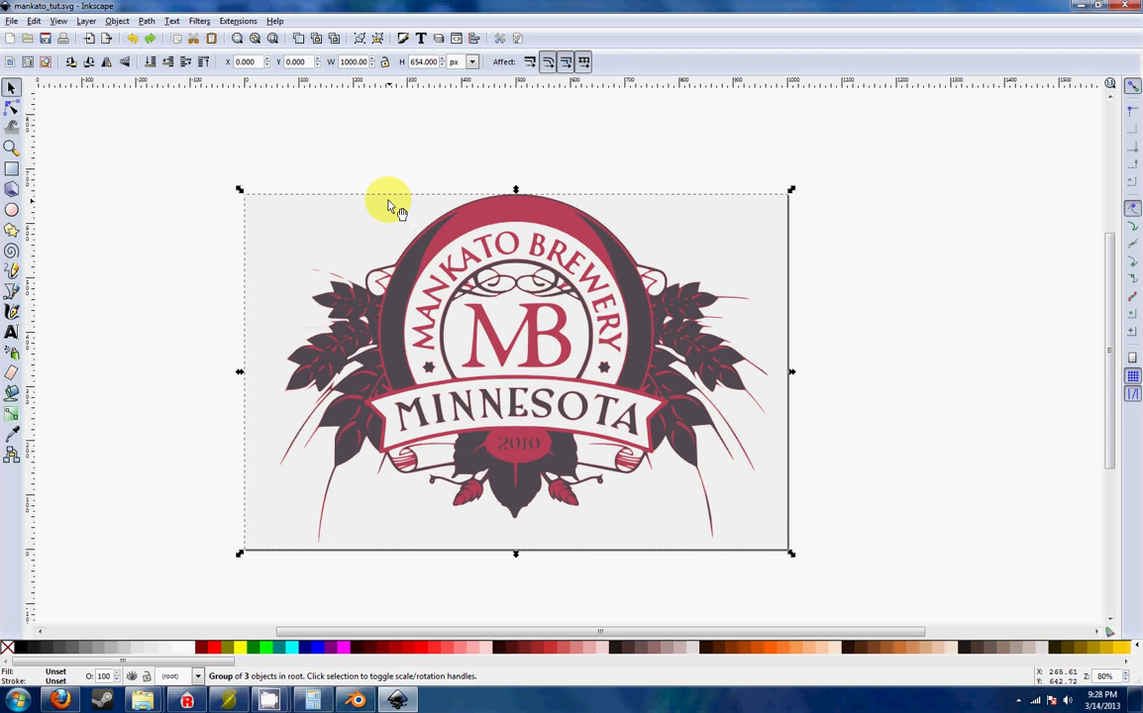
{"action": "left_click", "coordinate": [12, 21]}
{"action": "left_click", "coordinate": [88, 113]}
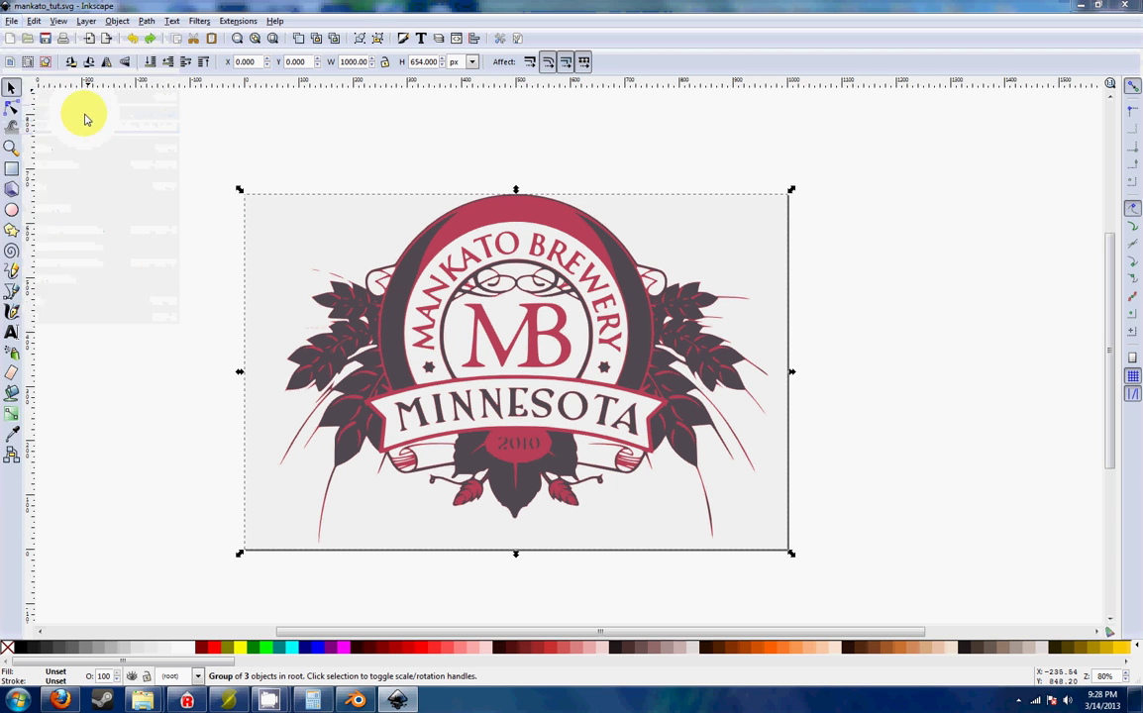
{"action": "left_click", "coordinate": [220, 281]}
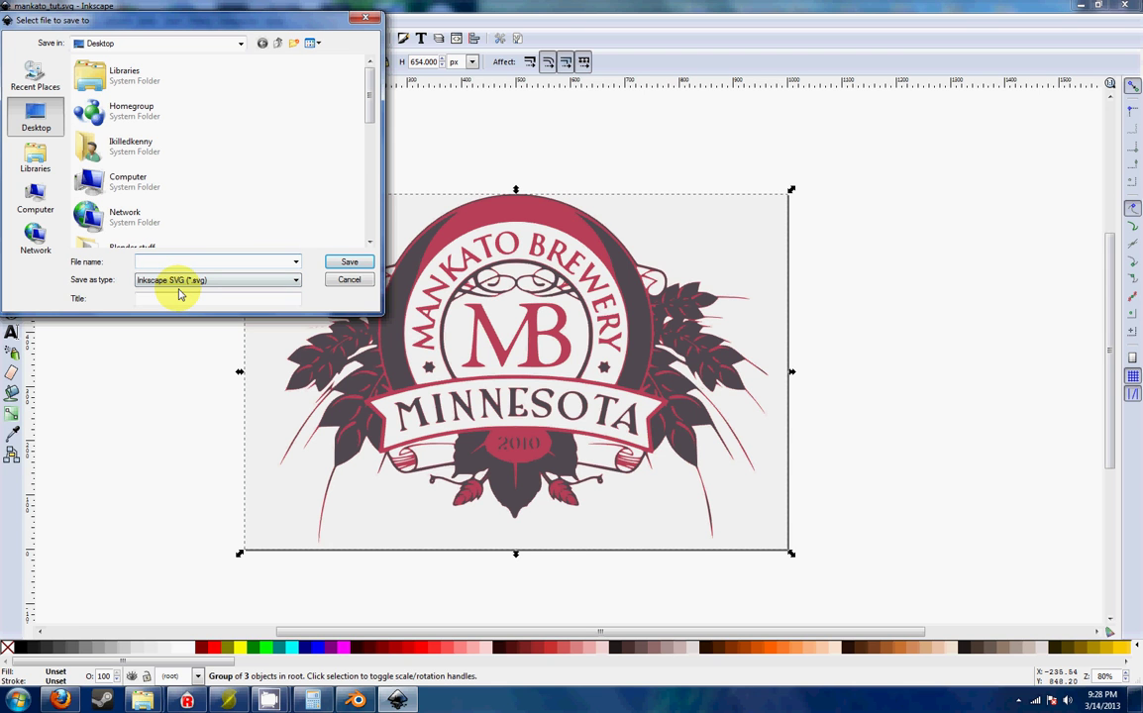
{"action": "left_click", "coordinate": [352, 280]}
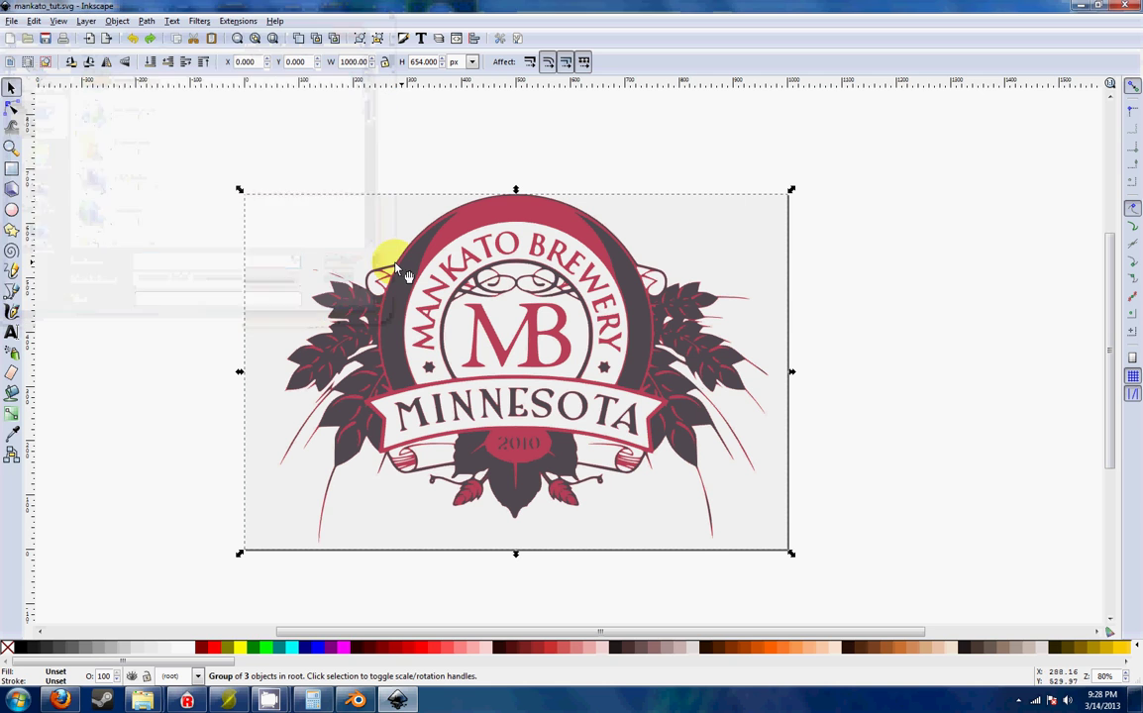
- Switch to Blender, dismiss the splash screen and delete the default cube
{"action": "left_click", "coordinate": [357, 700]}
{"action": "left_click", "coordinate": [800, 344]}
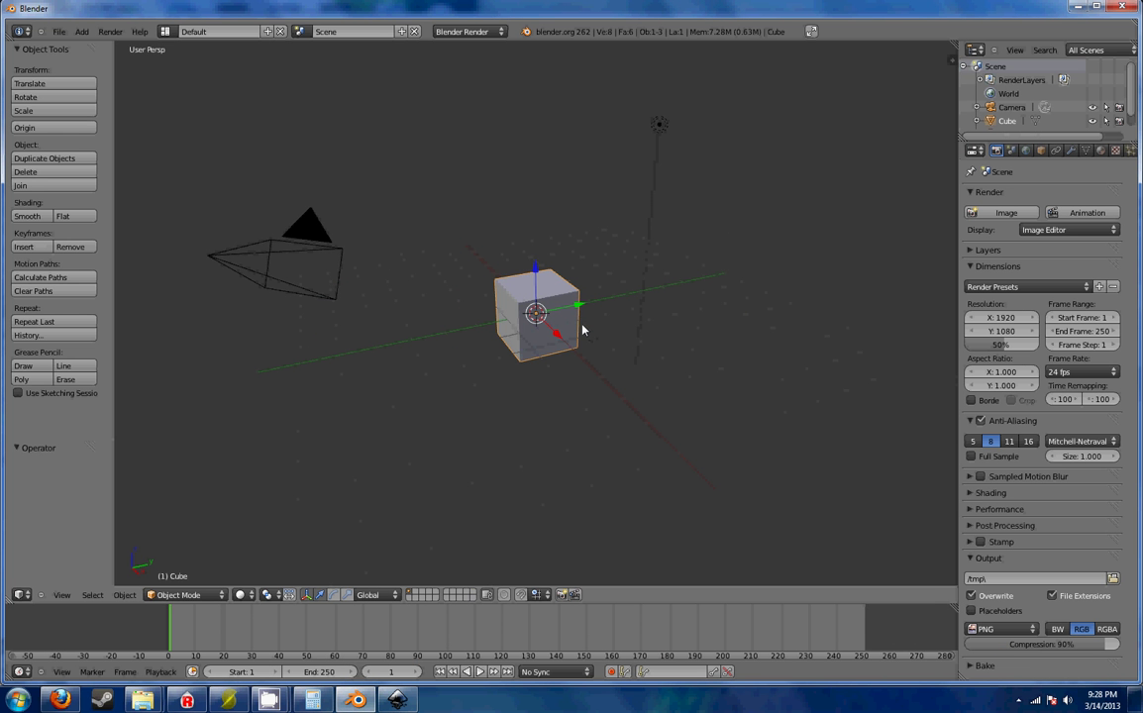
{"action": "key", "text": "x"}
{"action": "left_click", "coordinate": [577, 328]}
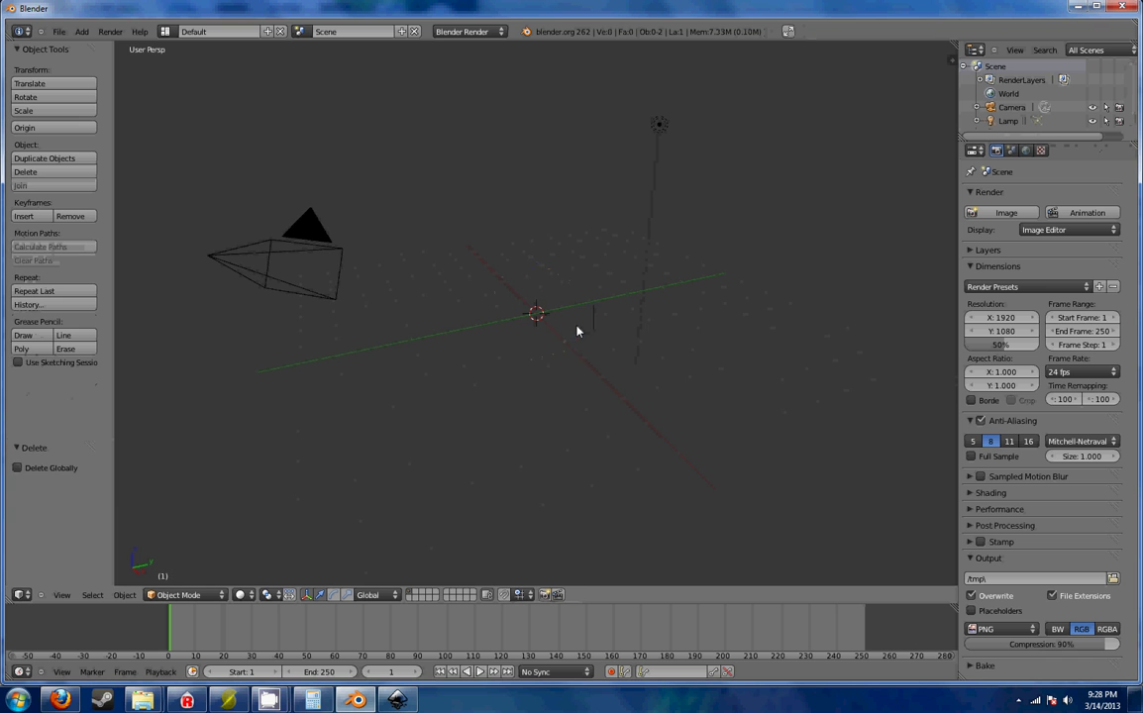
- Import the Scalable Vector Graphics file mankato_tut.svg from the Desktop into the scene
{"action": "middle_click_drag", "start_coordinate": [455, 327], "coordinate": [451, 289]}
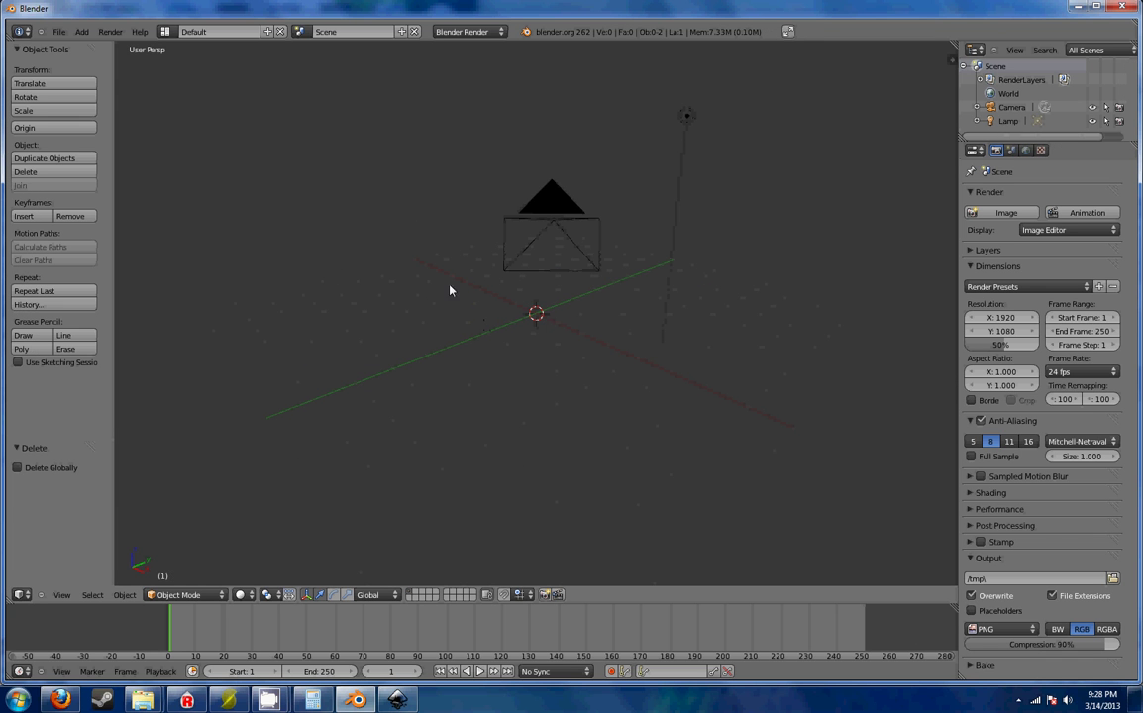
{"action": "left_click", "coordinate": [59, 31]}
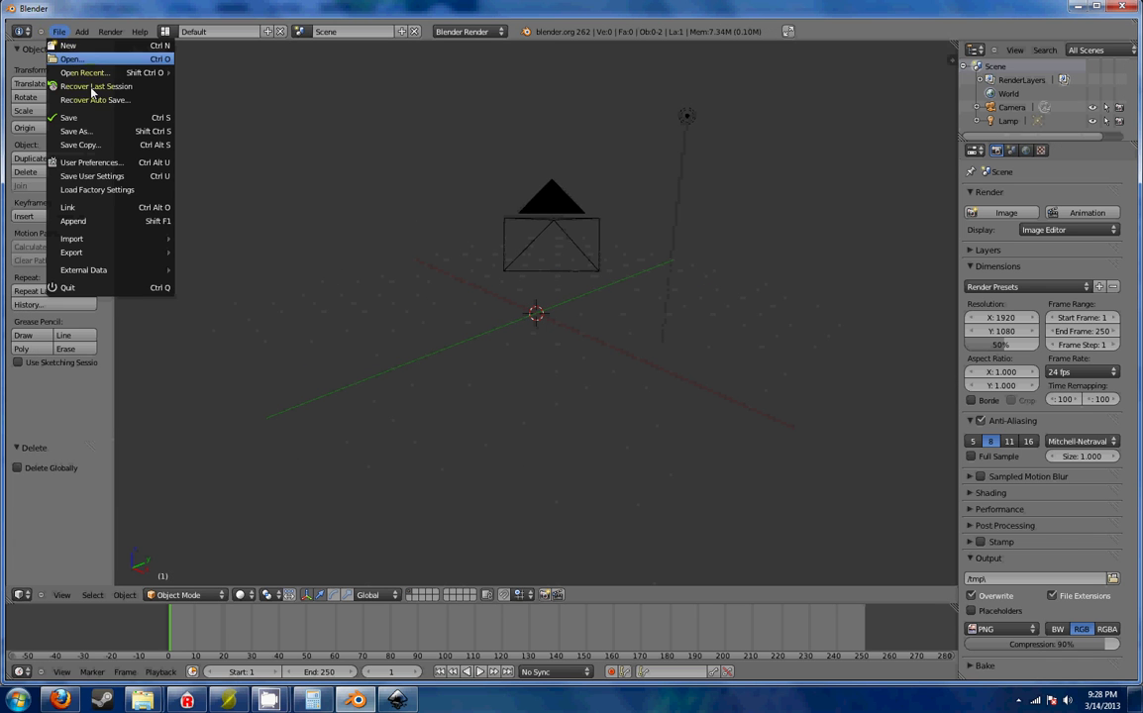
{"action": "mouse_move", "coordinate": [131, 240]}
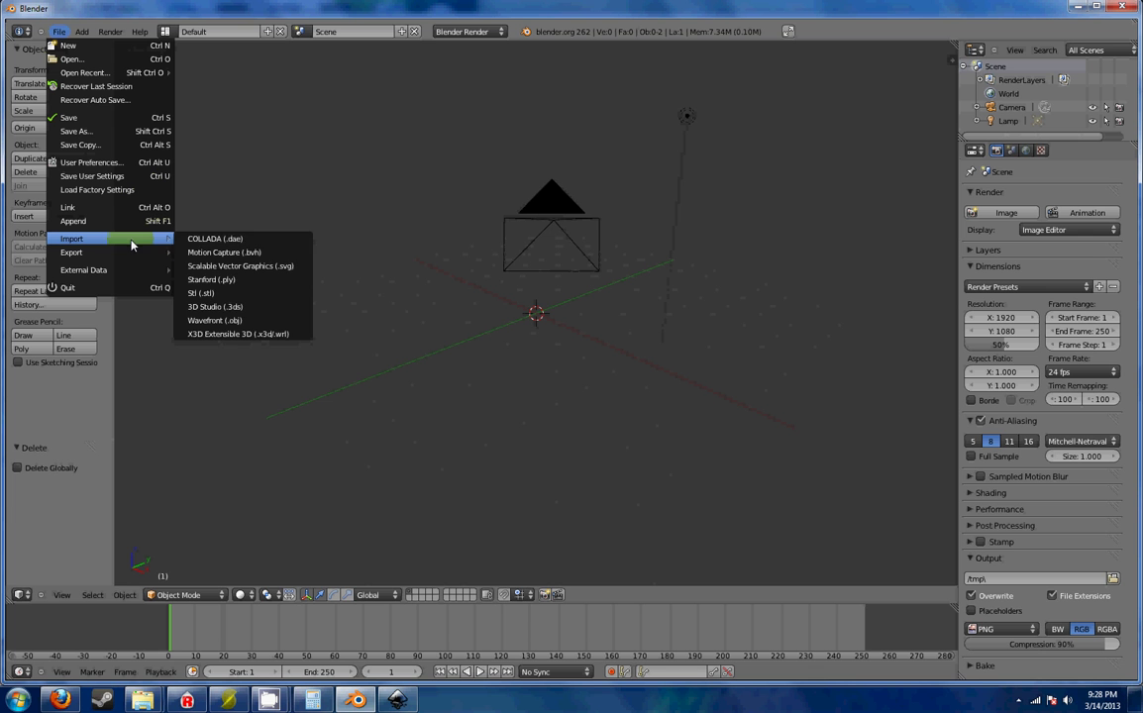
{"action": "left_click", "coordinate": [207, 266]}
{"action": "left_click", "coordinate": [42, 251]}
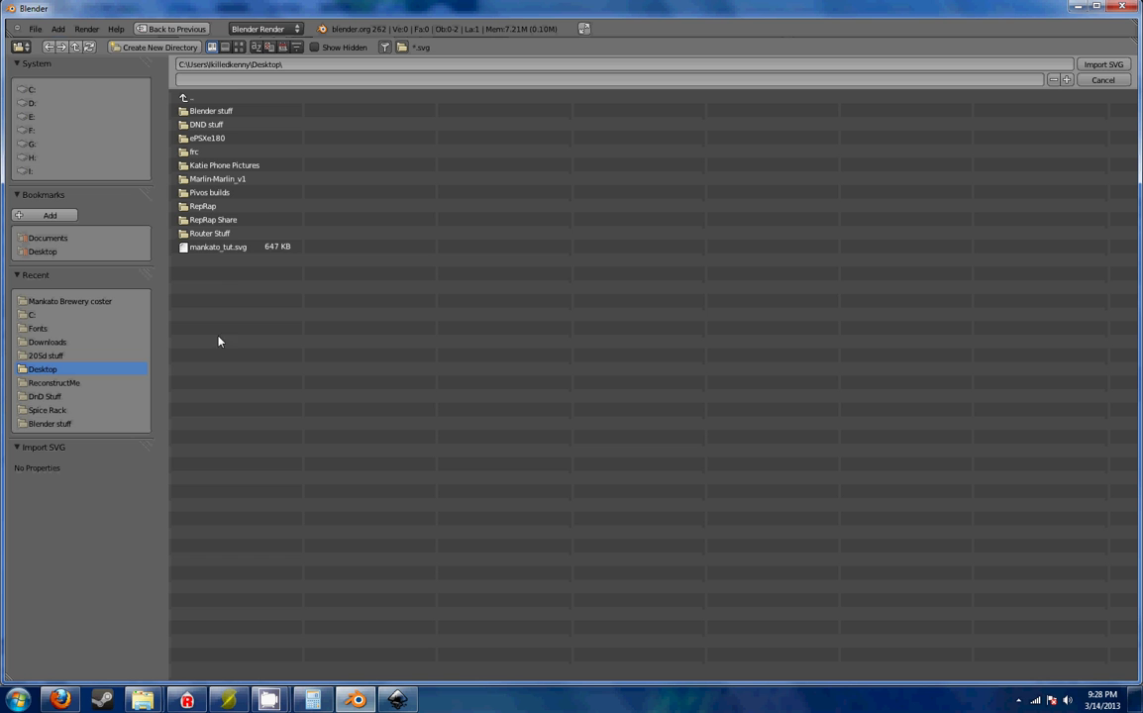
{"action": "left_click", "coordinate": [224, 248]}
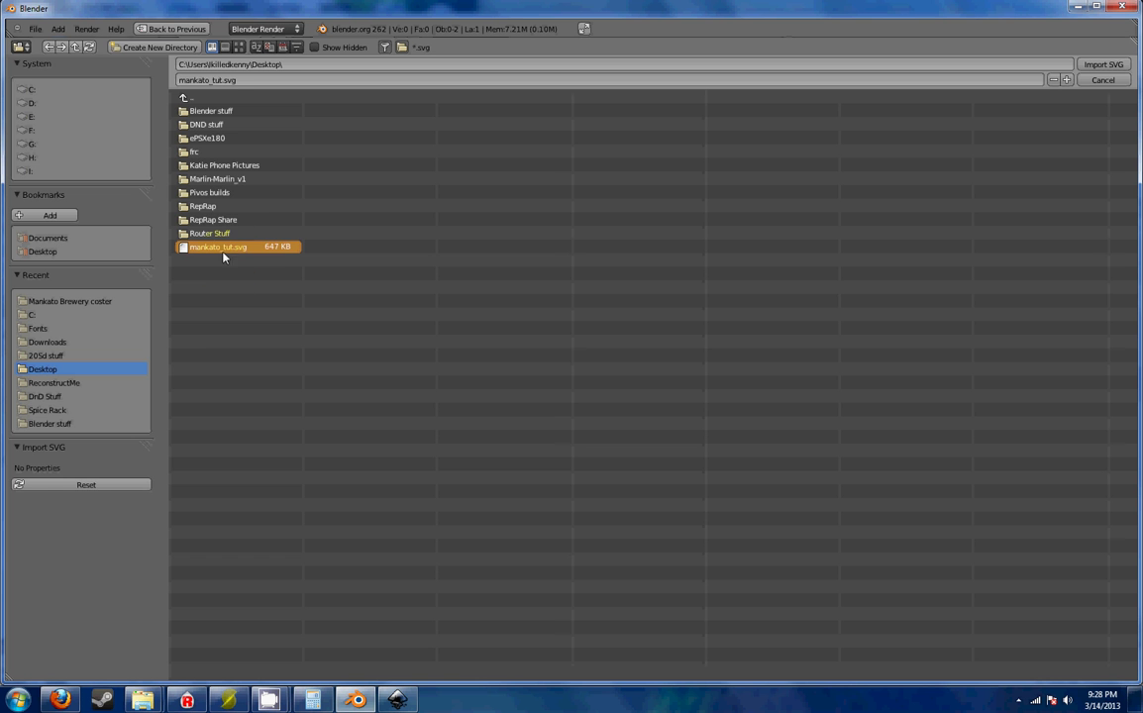
{"action": "left_click", "coordinate": [1102, 66]}
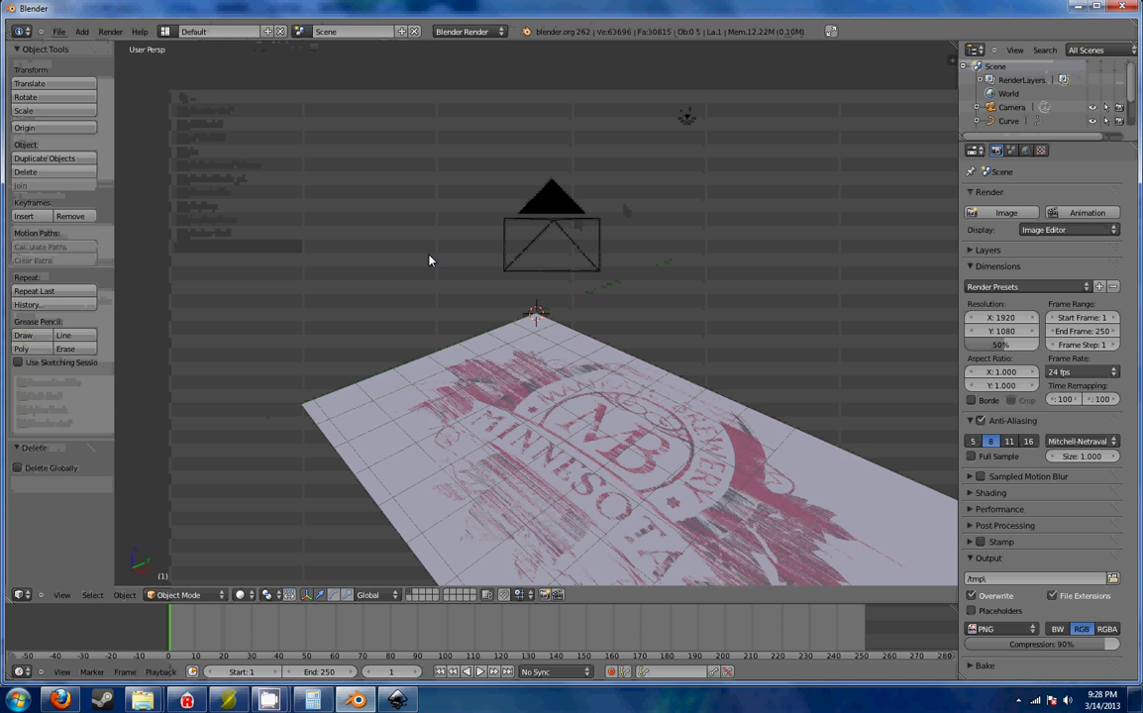
- Delete the large rectangular background curve of the imported logo
{"action": "key", "text": "x"}
{"action": "left_click", "coordinate": [484, 266]}
{"action": "mouse_move", "coordinate": [484, 266]}
{"action": "middle_mouse_down"}
{"action": "mouse_move", "coordinate": [666, 305]}
{"action": "mouse_move", "coordinate": [659, 354]}
{"action": "mouse_move", "coordinate": [594, 232]}
{"action": "mouse_move", "coordinate": [556, 324]}
{"action": "mouse_move", "coordinate": [586, 306]}
{"action": "mouse_move", "coordinate": [551, 257]}
{"action": "mouse_move", "coordinate": [572, 307]}
{"action": "mouse_move", "coordinate": [554, 299]}
{"action": "mouse_move", "coordinate": [594, 235]}
{"action": "mouse_move", "coordinate": [594, 248]}
{"action": "mouse_move", "coordinate": [604, 200]}
{"action": "middle_mouse_up"}
{"action": "scroll", "coordinate": [560, 330], "scroll_direction": "up", "scroll_amount": 5}
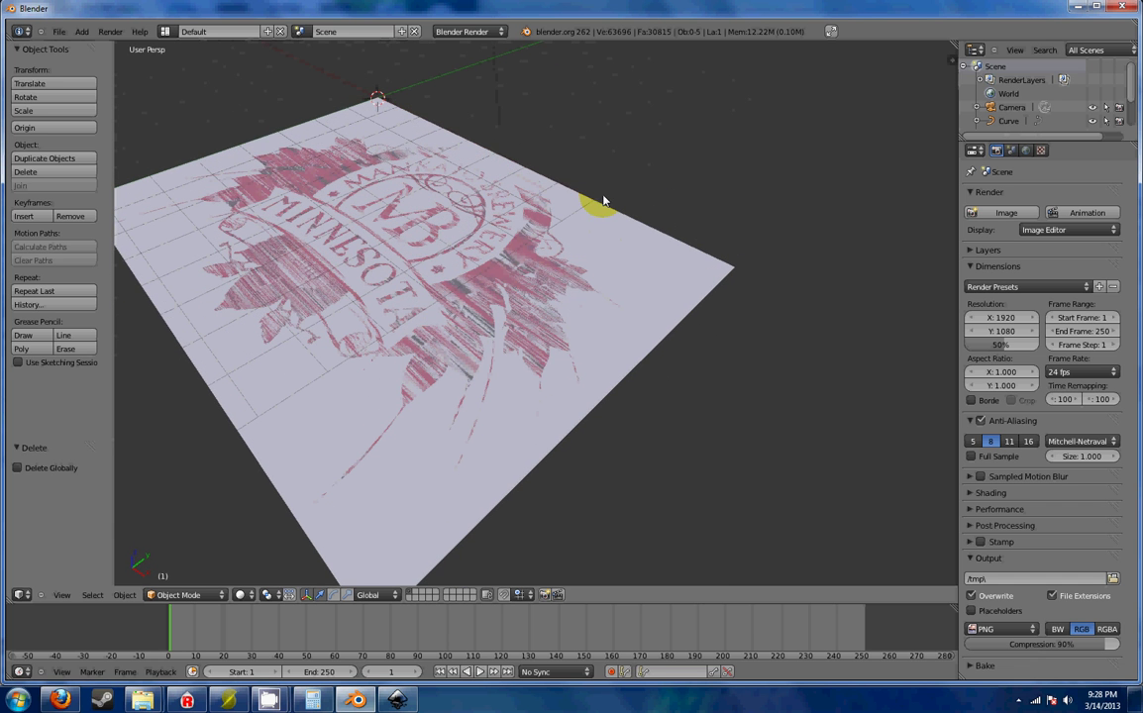
{"action": "mouse_move", "coordinate": [698, 219]}
{"action": "left_mouse_down"}
{"action": "mouse_move", "coordinate": [661, 252]}
{"action": "mouse_move", "coordinate": [681, 256]}
{"action": "mouse_move", "coordinate": [230, 204]}
{"action": "mouse_move", "coordinate": [555, 371]}
{"action": "left_mouse_up"}
{"action": "right_click", "coordinate": [682, 278]}
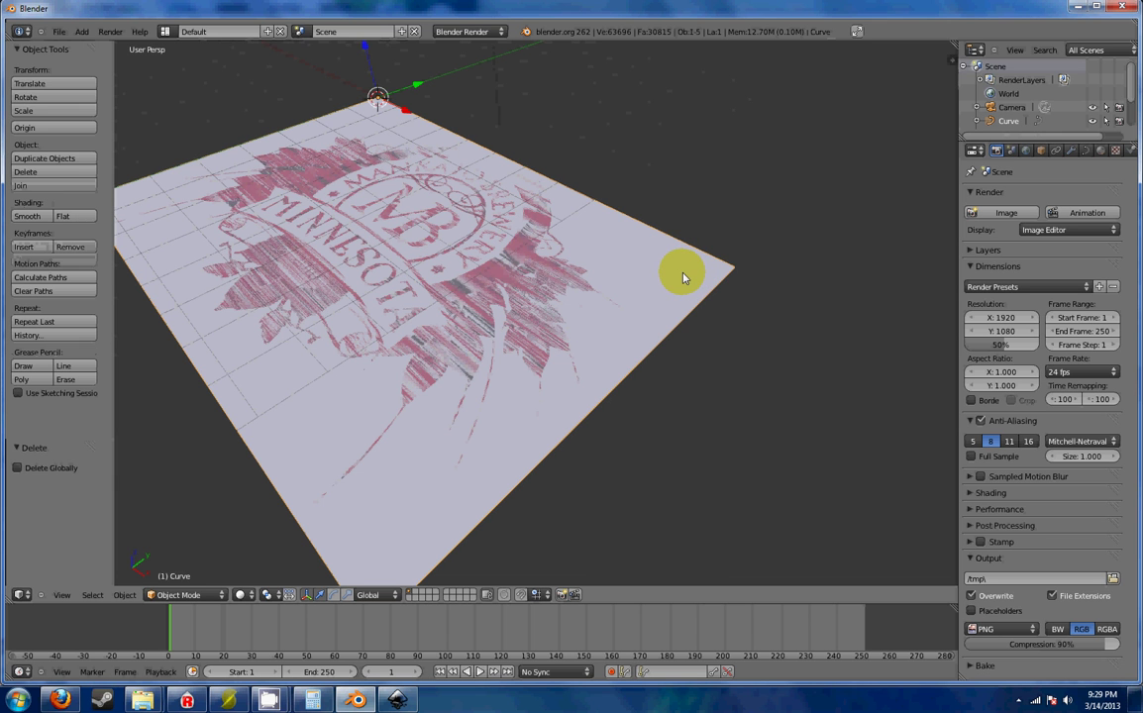
{"action": "key", "text": "x"}
{"action": "left_click", "coordinate": [599, 244]}
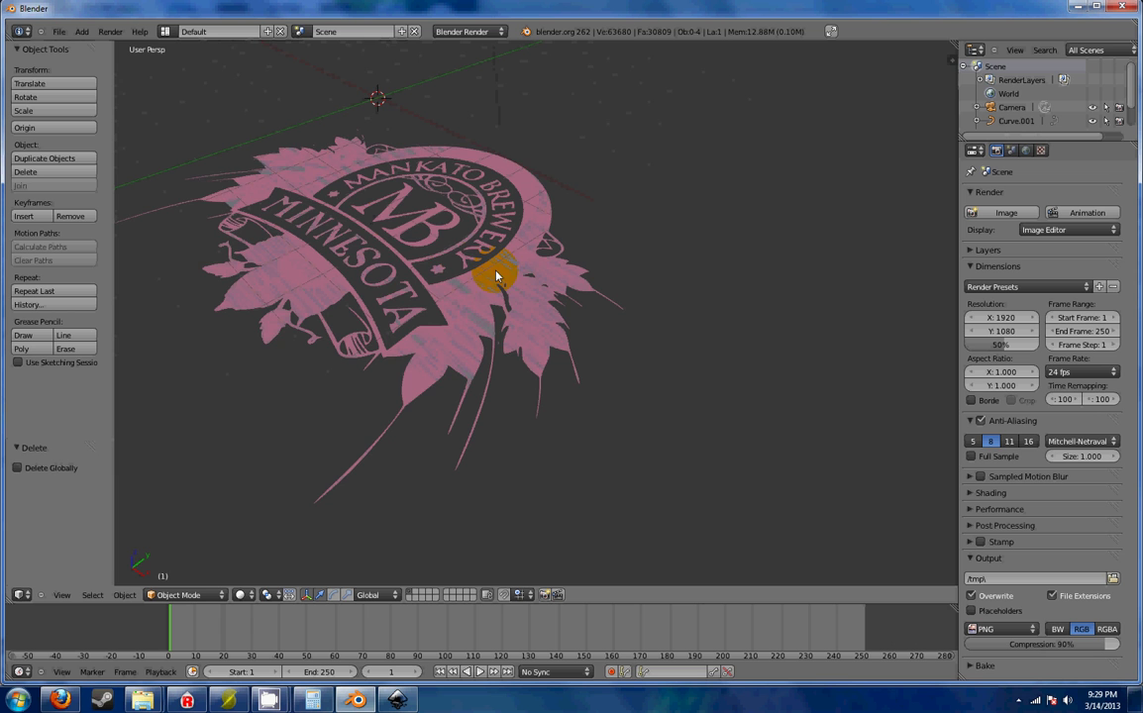
- Move the second logo curve about 1.588 units up along Z to separate it from the curve underneath
{"action": "middle_click_drag", "start_coordinate": [485, 281], "coordinate": [515, 288]}
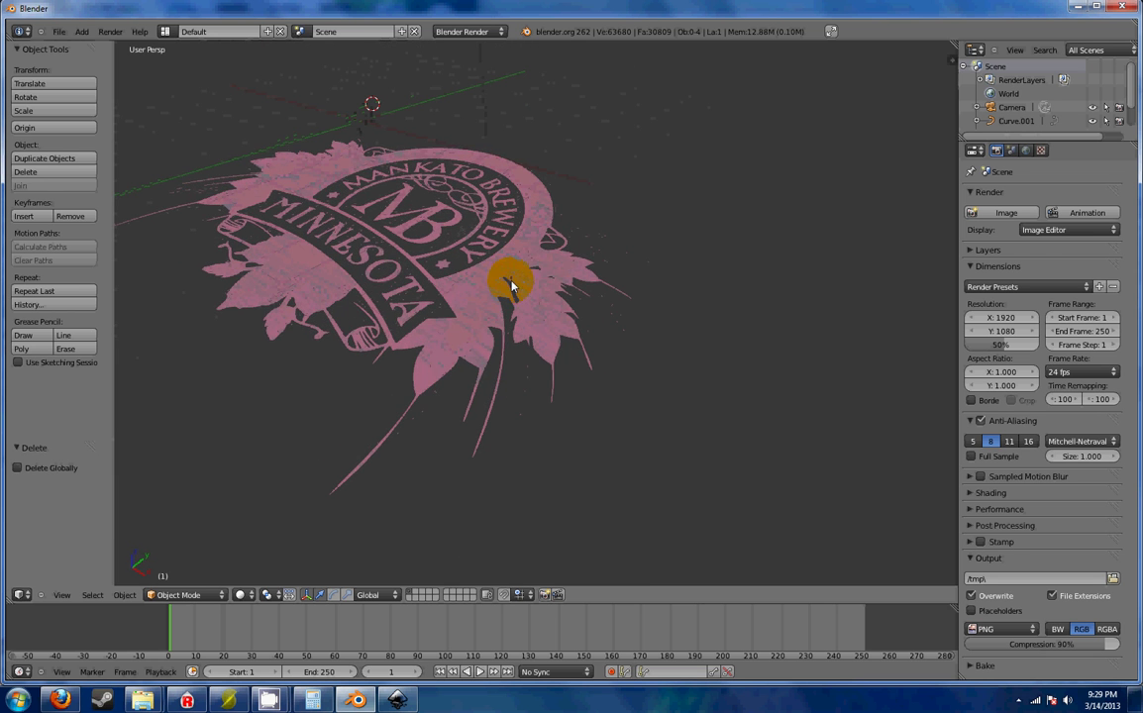
{"action": "right_click", "coordinate": [517, 261]}
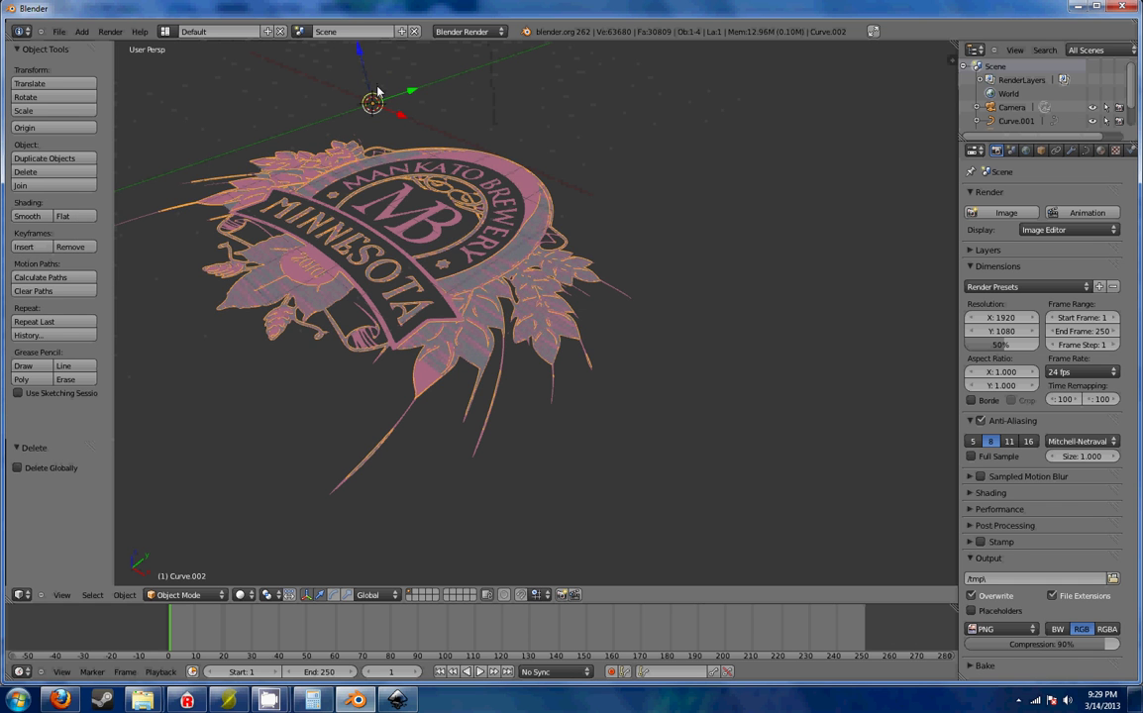
{"action": "mouse_move", "coordinate": [377, 92]}
{"action": "middle_mouse_down"}
{"action": "mouse_move", "coordinate": [356, 58]}
{"action": "mouse_move", "coordinate": [391, 99]}
{"action": "middle_mouse_up"}
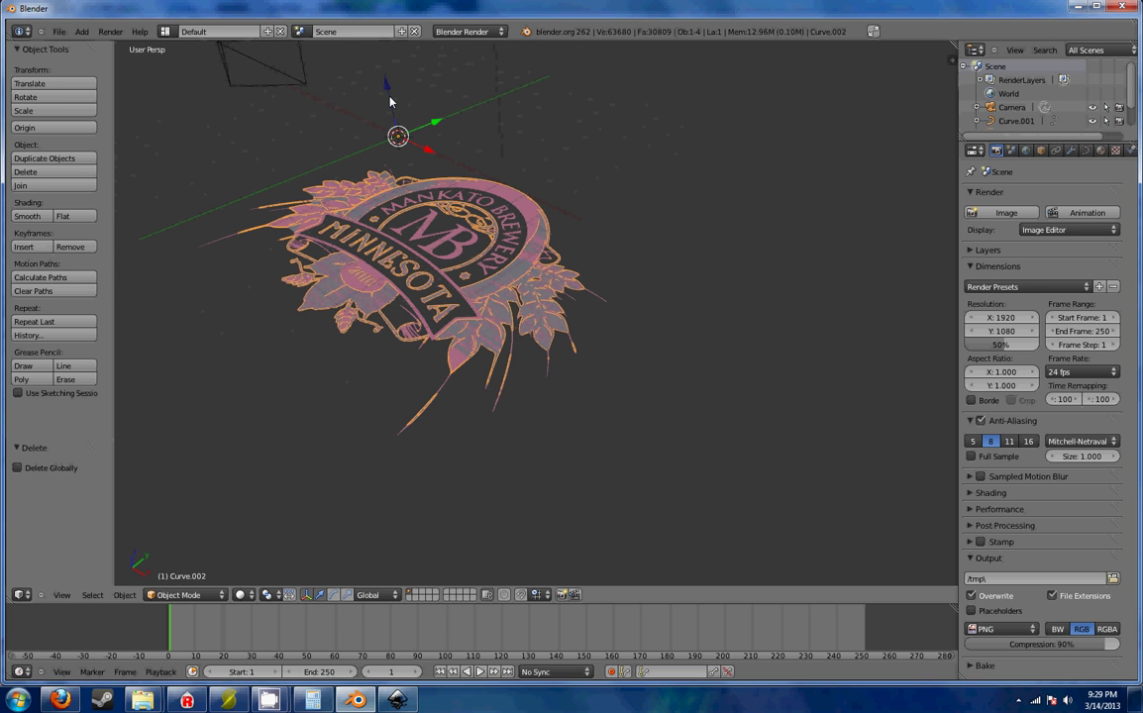
{"action": "left_click_drag", "start_coordinate": [391, 101], "coordinate": [383, 58]}
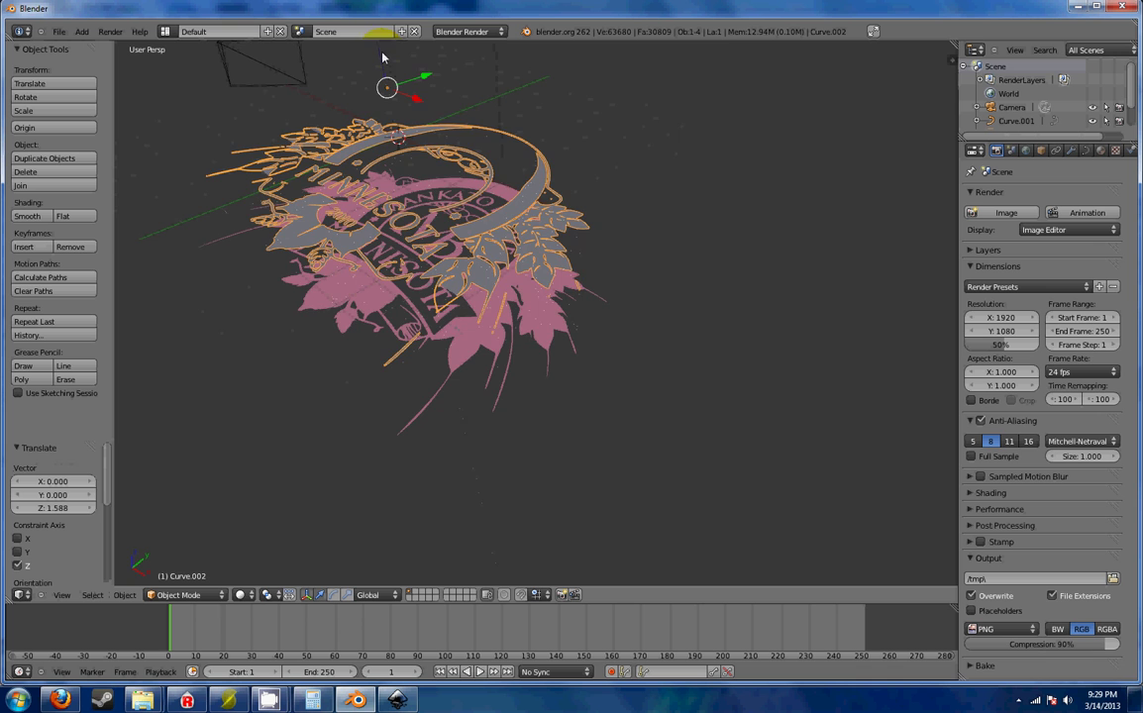
{"action": "mouse_move", "coordinate": [429, 170]}
{"action": "middle_mouse_down"}
{"action": "mouse_move", "coordinate": [460, 145]}
{"action": "mouse_move", "coordinate": [493, 149]}
{"action": "mouse_move", "coordinate": [386, 205]}
{"action": "mouse_move", "coordinate": [340, 147]}
{"action": "mouse_move", "coordinate": [376, 119]}
{"action": "mouse_move", "coordinate": [459, 178]}
{"action": "mouse_move", "coordinate": [423, 135]}
{"action": "mouse_move", "coordinate": [446, 178]}
{"action": "middle_mouse_up"}
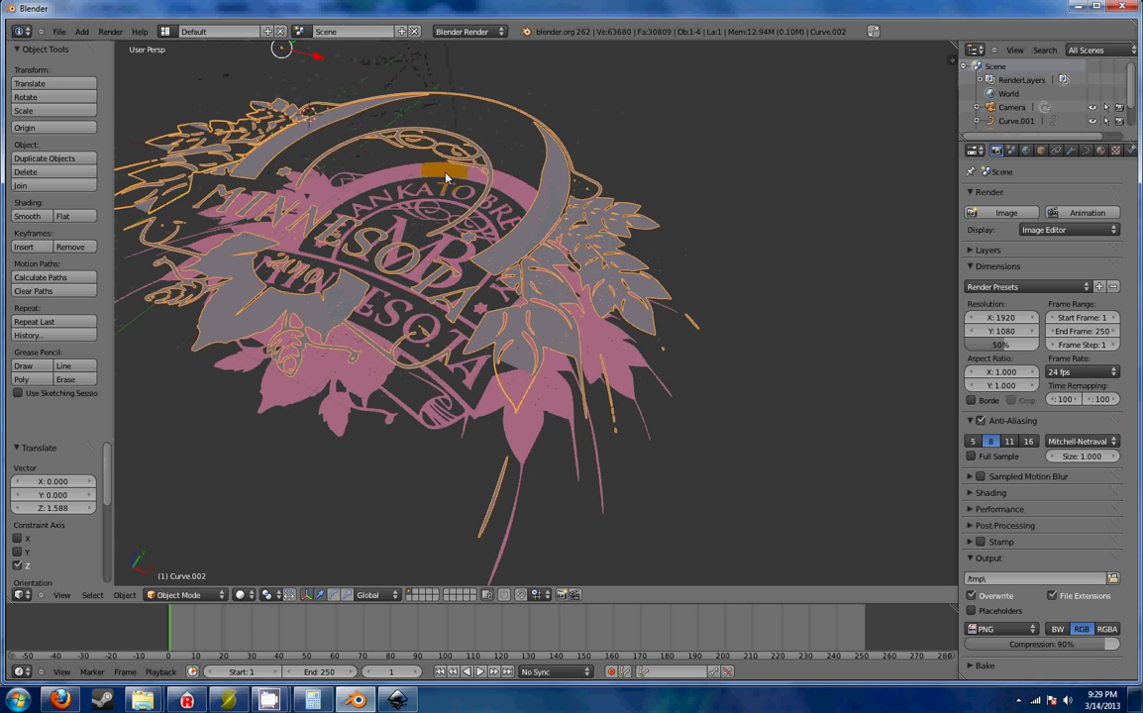
{"action": "middle_click_drag", "start_coordinate": [617, 332], "coordinate": [540, 210]}
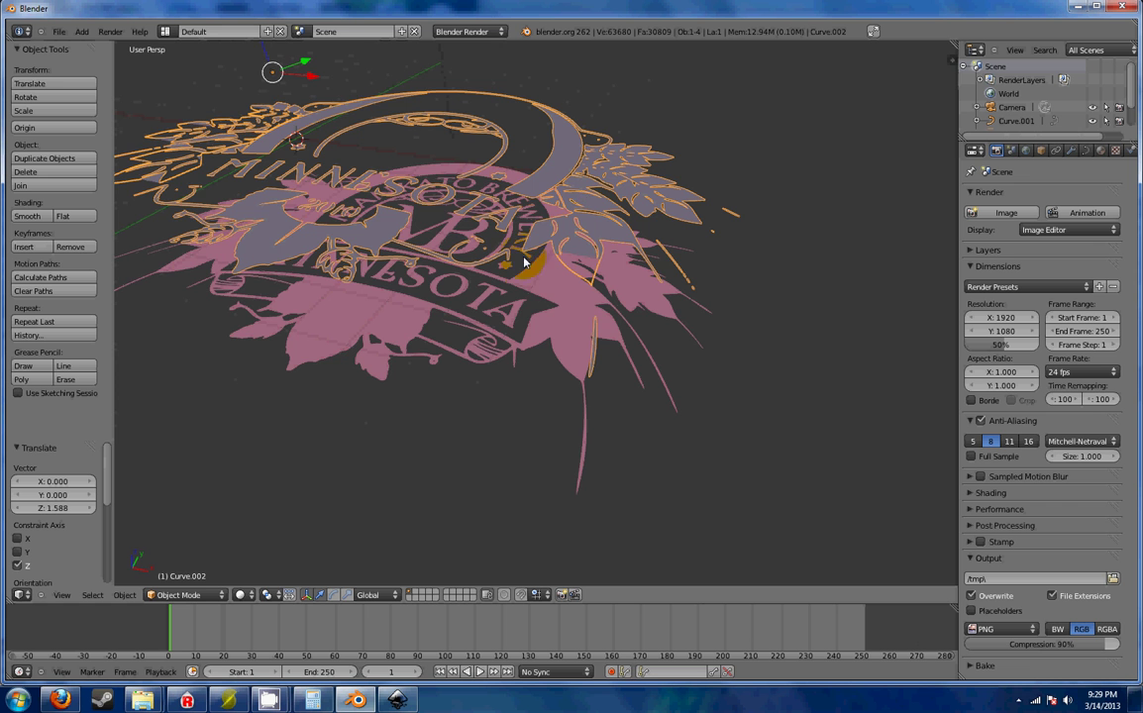
{"action": "mouse_move", "coordinate": [511, 273]}
{"action": "middle_mouse_down"}
{"action": "mouse_move", "coordinate": [474, 289]}
{"action": "mouse_move", "coordinate": [501, 290]}
{"action": "middle_mouse_up"}
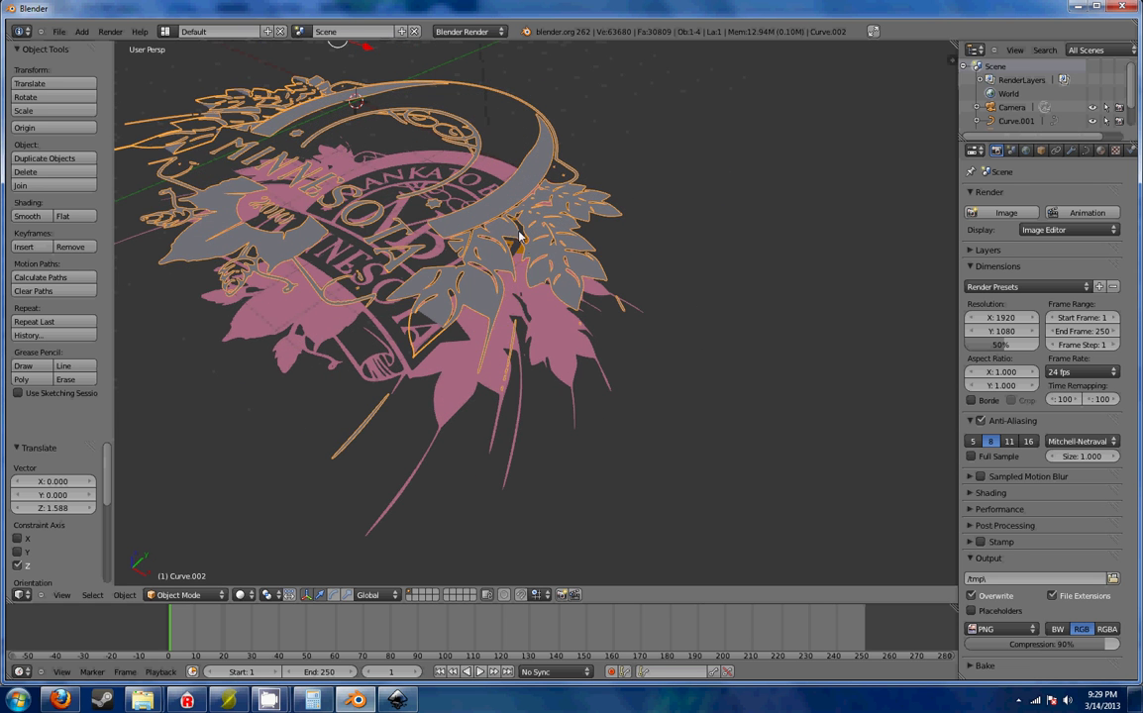
- Delete the raised duplicate logo curve
{"action": "left_click_drag", "start_coordinate": [518, 236], "coordinate": [530, 297]}
{"action": "middle_click_drag", "start_coordinate": [450, 219], "coordinate": [497, 213]}
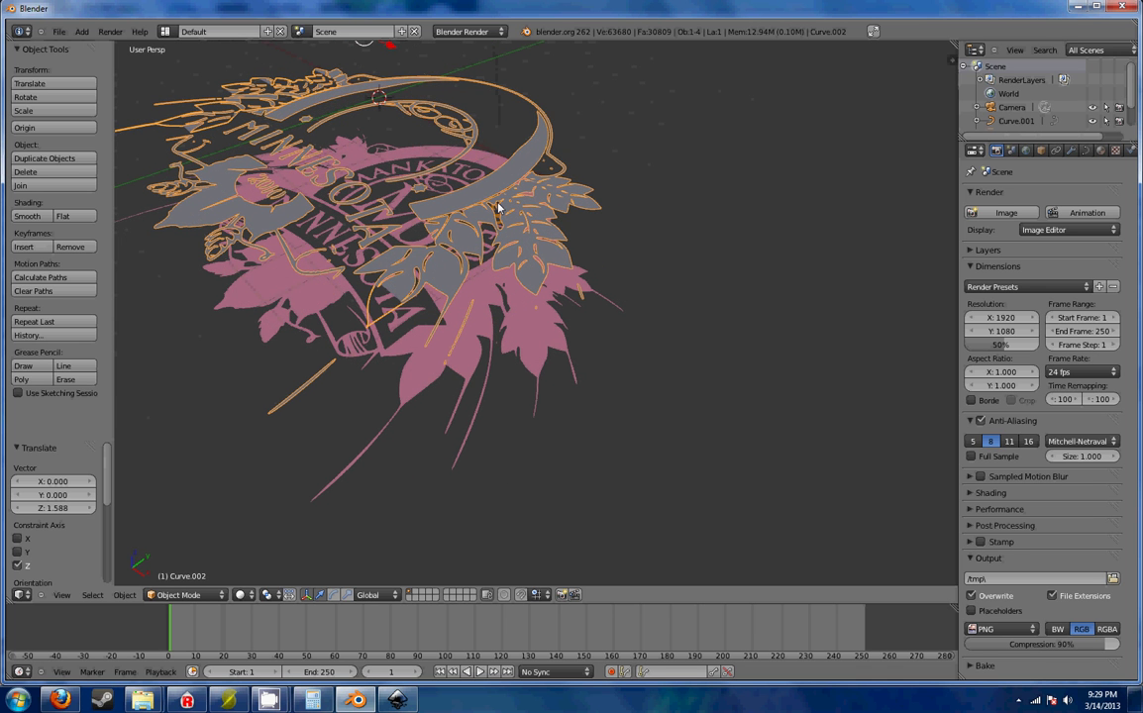
{"action": "key", "text": "x"}
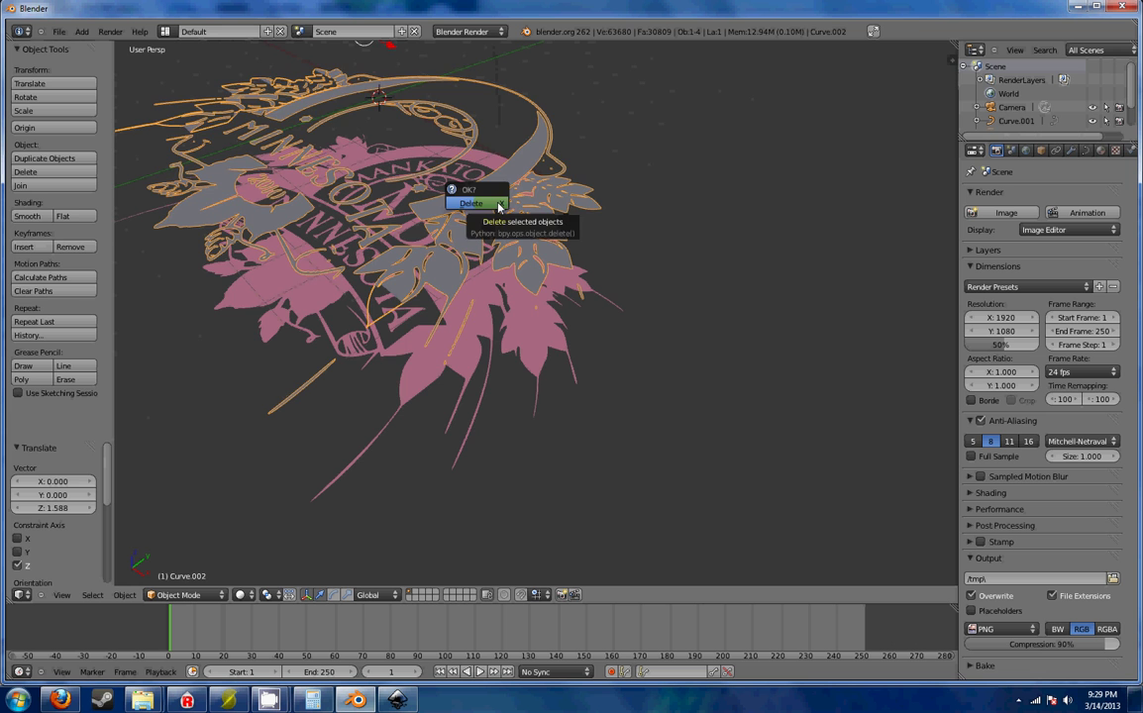
{"action": "left_click", "coordinate": [474, 206]}
- Select the remaining logo curve and convert it to a mesh
{"action": "middle_click_drag", "start_coordinate": [473, 275], "coordinate": [484, 301]}
{"action": "right_click", "coordinate": [544, 311]}
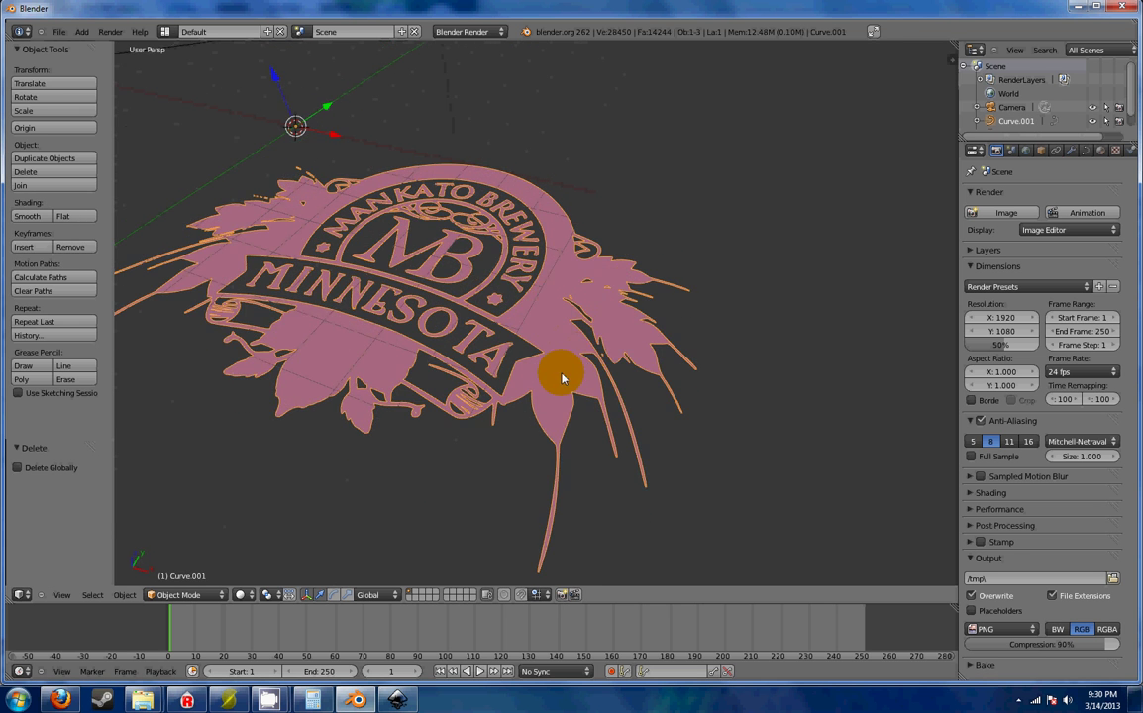
{"action": "middle_click_drag", "start_coordinate": [557, 374], "coordinate": [570, 334]}
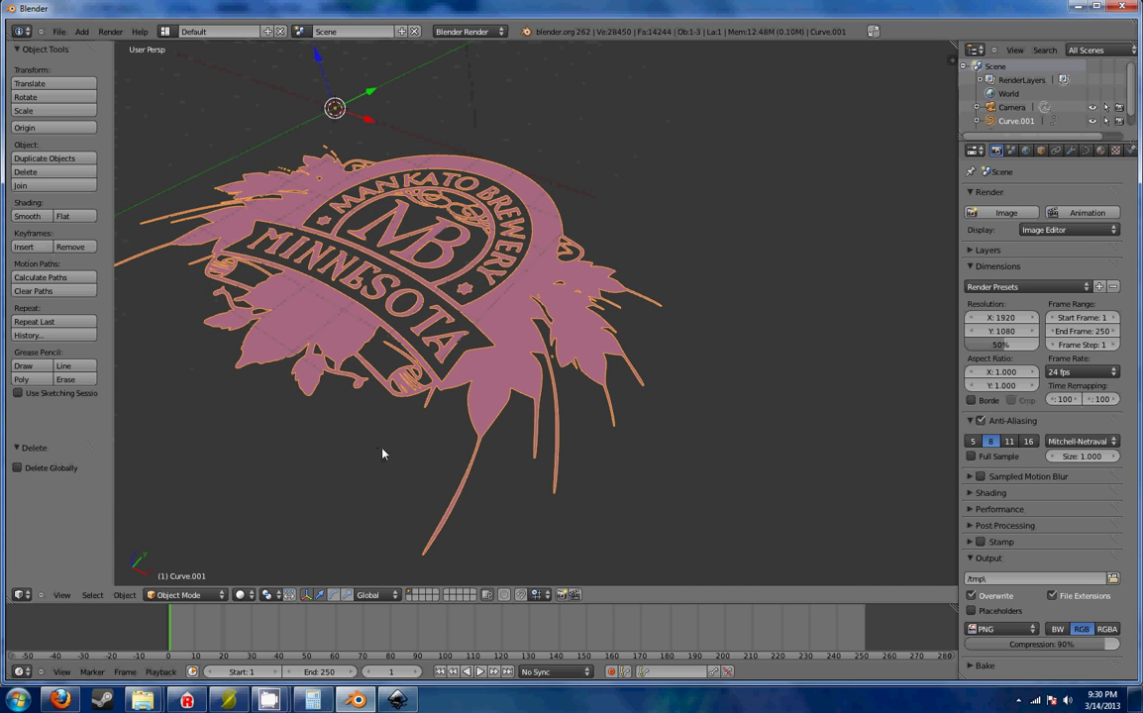
{"action": "right_click", "coordinate": [436, 379]}
{"action": "left_click", "coordinate": [123, 597]}
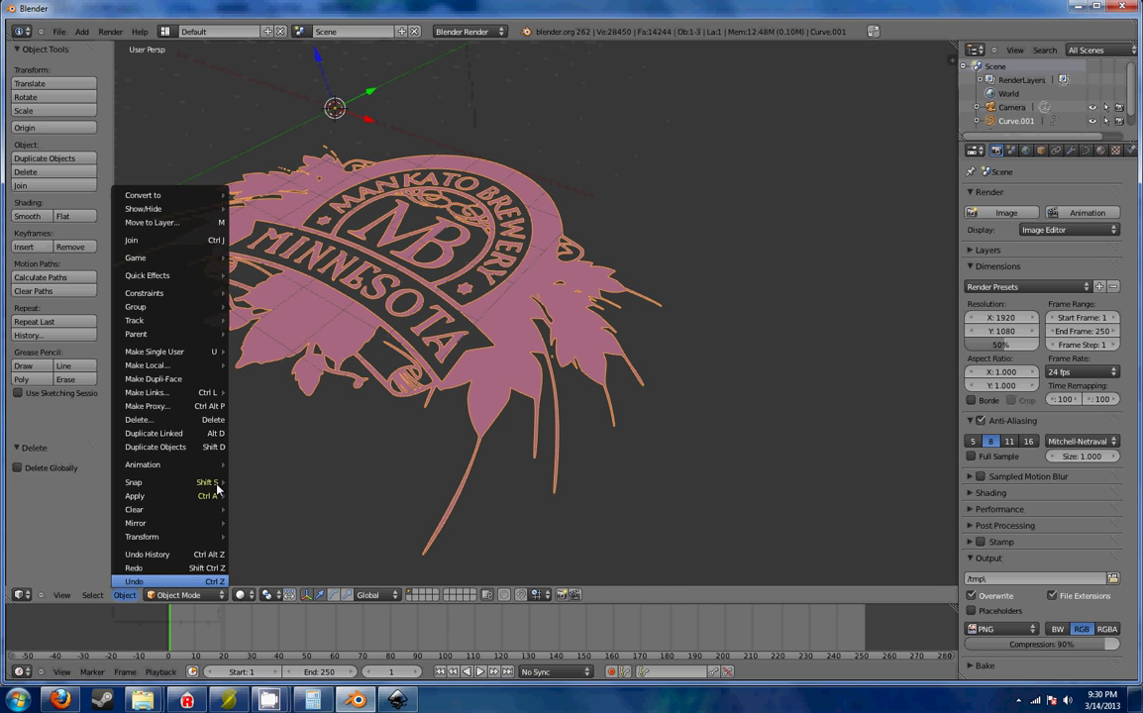
{"action": "mouse_move", "coordinate": [175, 199]}
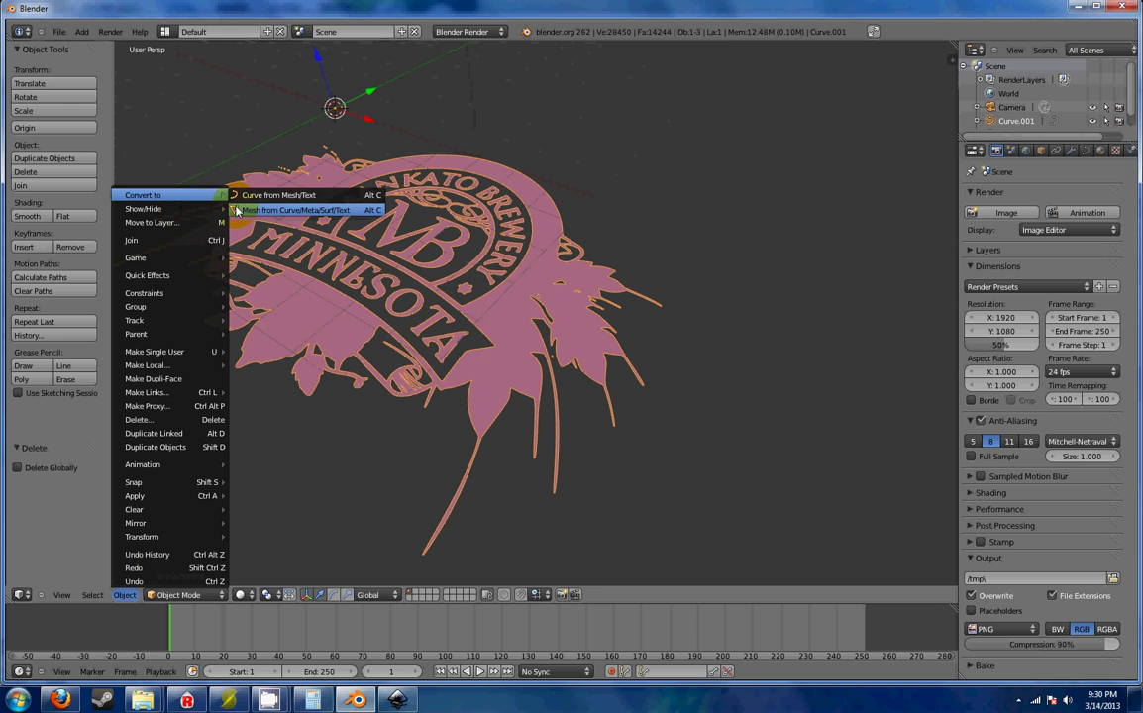
{"action": "left_click", "coordinate": [239, 211]}
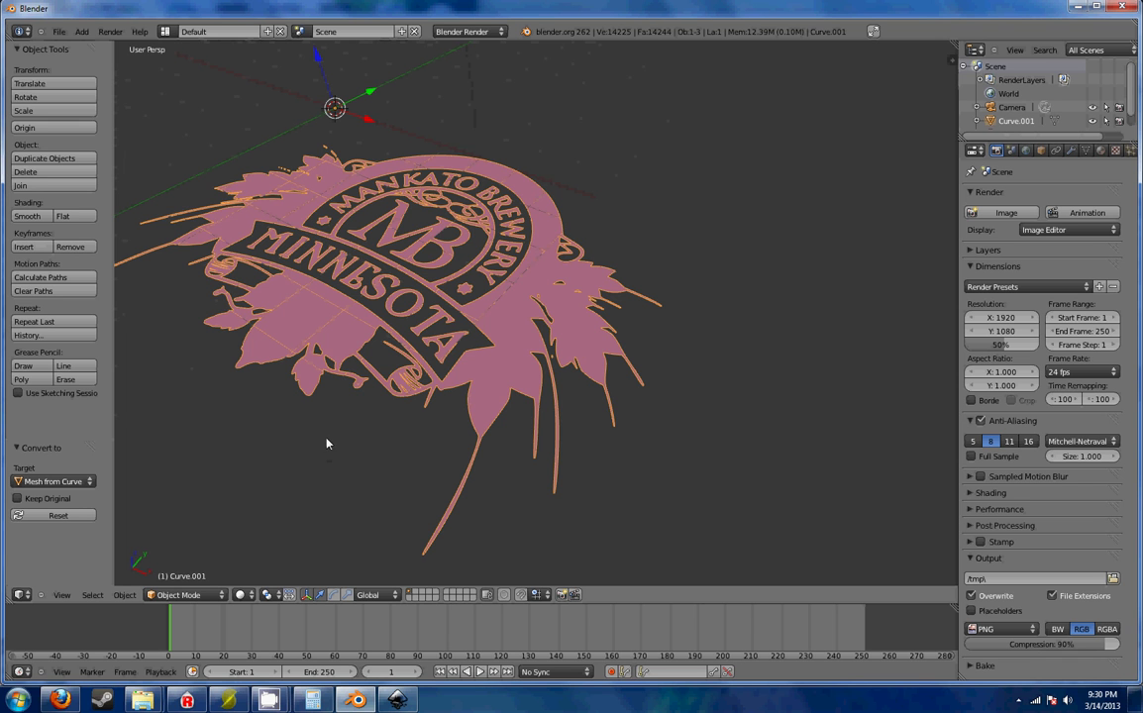
- Put the converted logo mesh into Edit Mode and inspect its geometry up close
{"action": "left_click", "coordinate": [202, 596]}
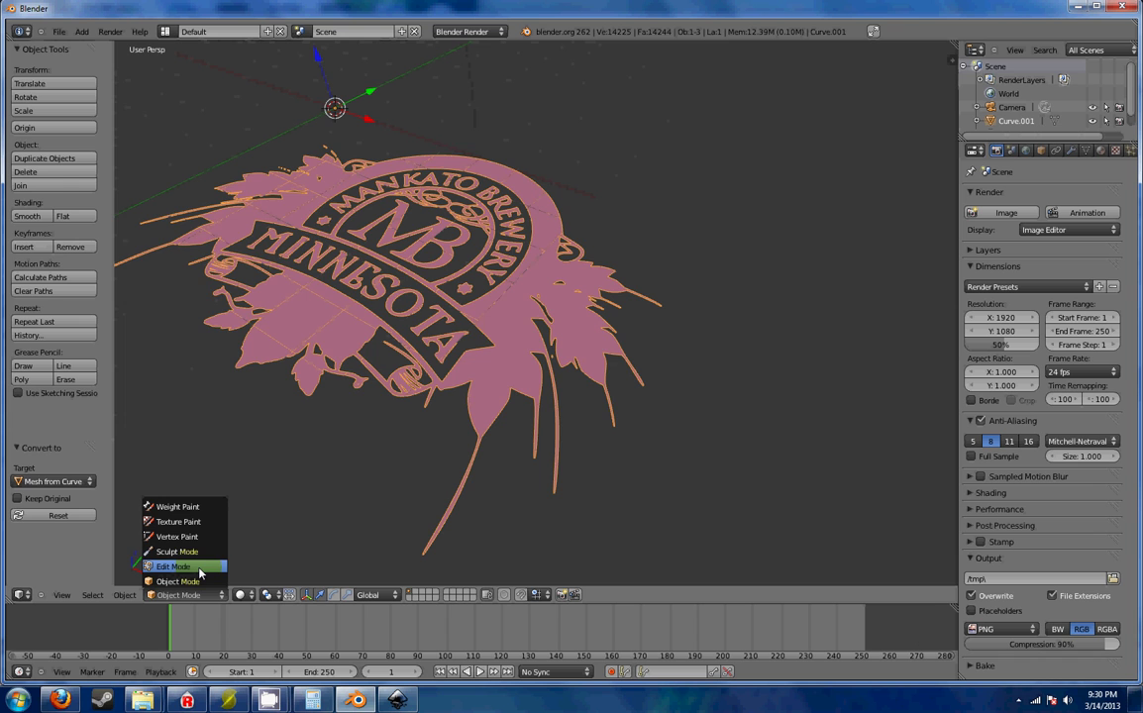
{"action": "left_click", "coordinate": [200, 572]}
{"action": "middle_click_drag", "start_coordinate": [332, 477], "coordinate": [466, 324]}
{"action": "scroll", "coordinate": [346, 418], "scroll_direction": "up", "scroll_amount": 5}
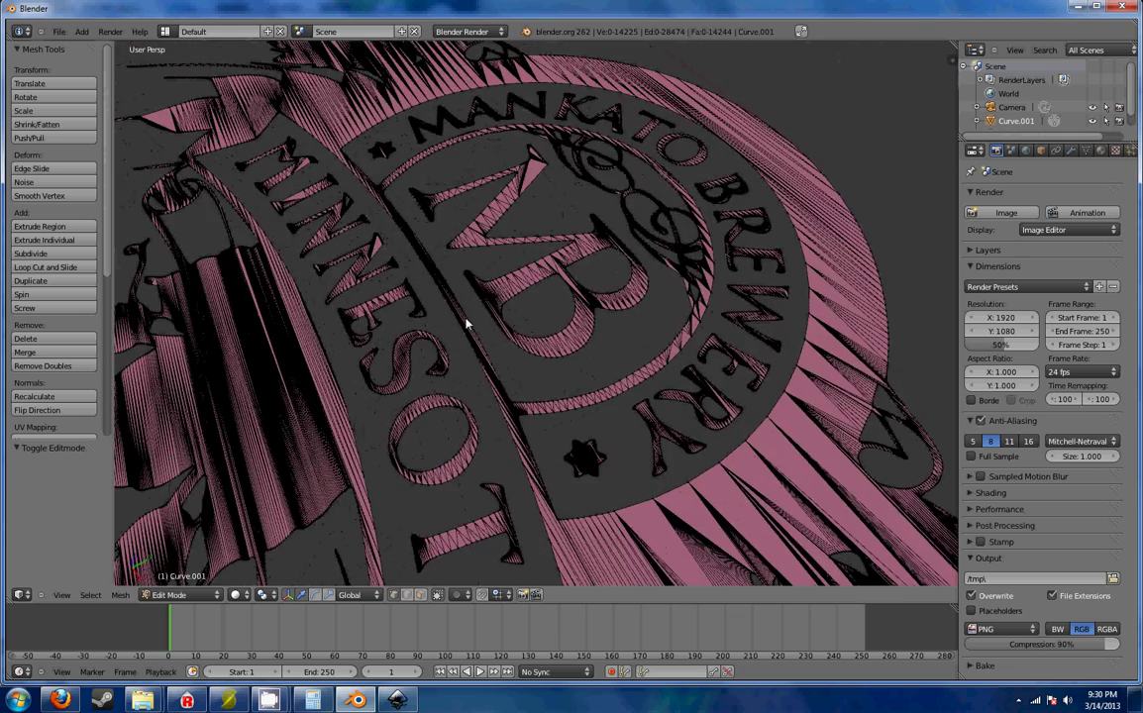
{"action": "scroll", "coordinate": [549, 319], "scroll_direction": "up", "scroll_amount": 5}
{"action": "scroll", "coordinate": [549, 319], "scroll_direction": "down", "scroll_amount": 5}
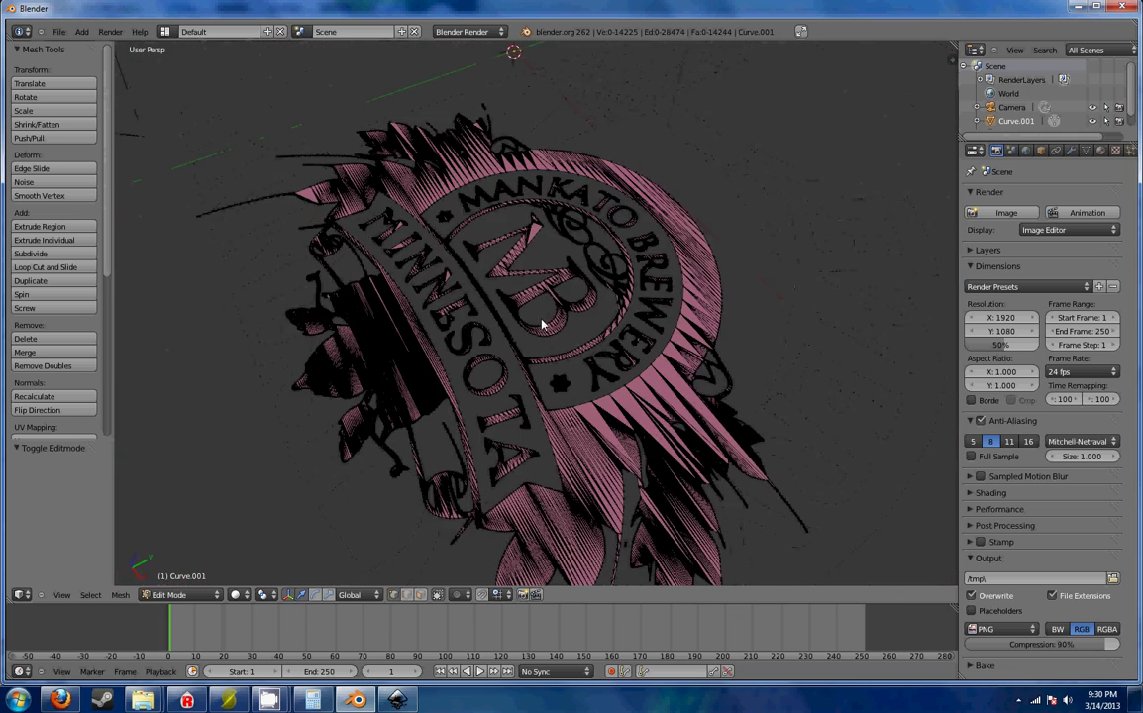
{"action": "middle_click_drag", "start_coordinate": [549, 319], "coordinate": [558, 251]}
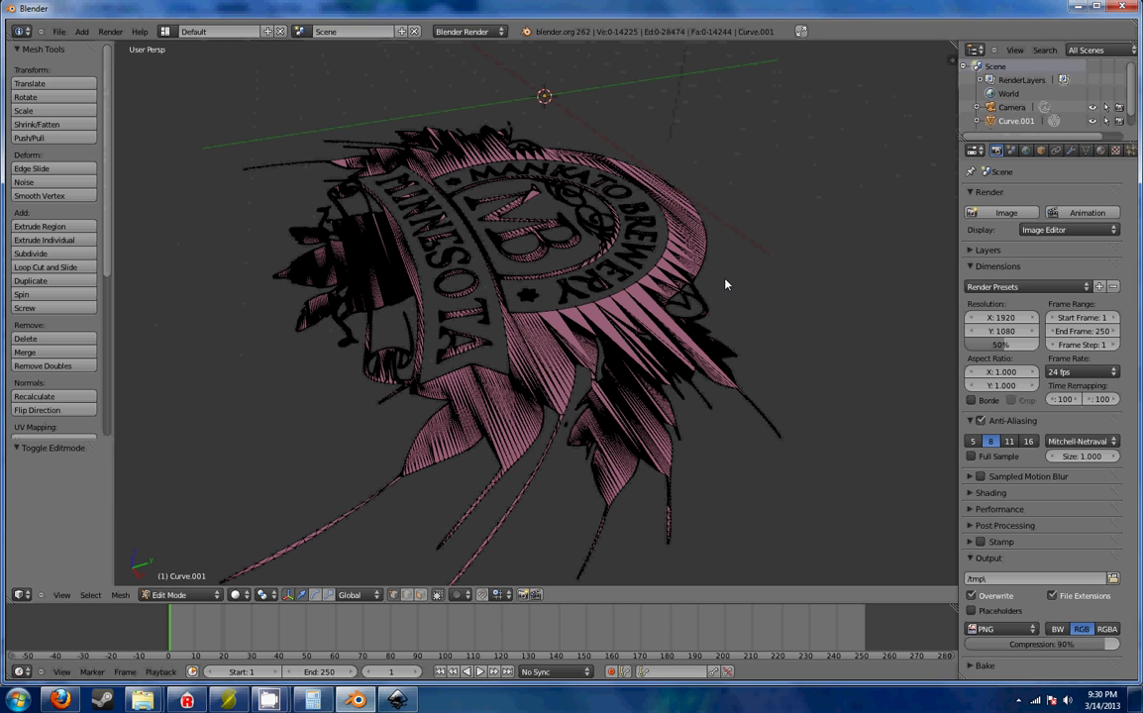
- Select all of the logo mesh and extrude it upward 0.352 units along global Z
{"action": "key", "text": "a"}
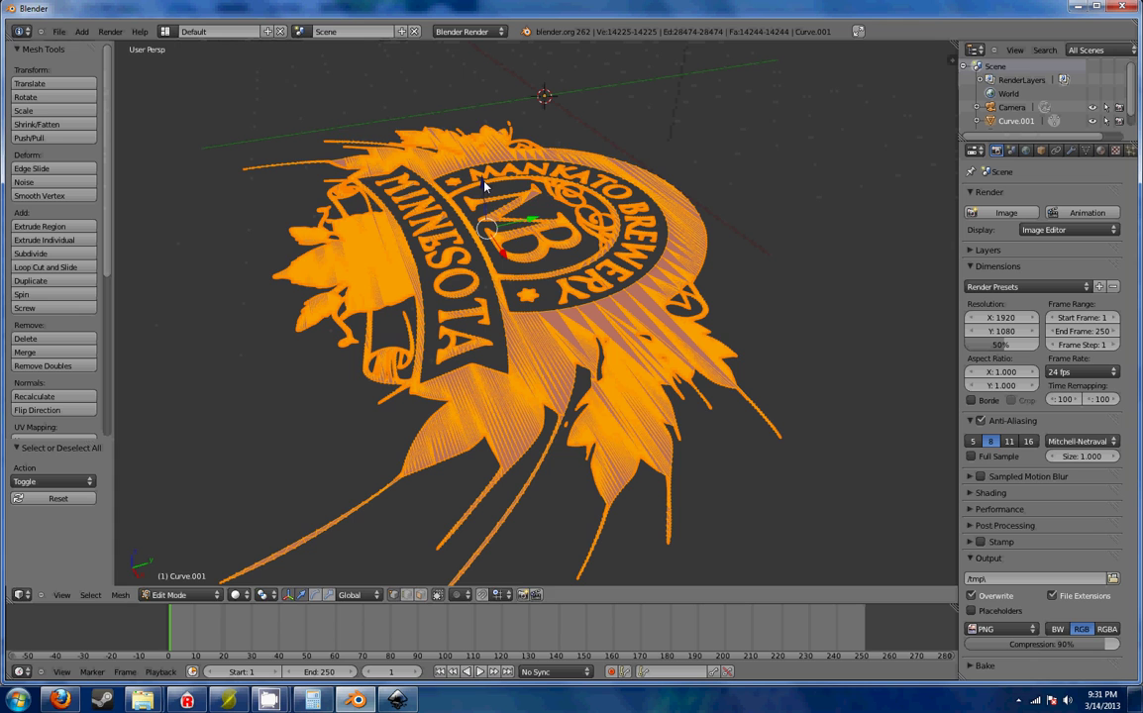
{"action": "key", "text": "e"}
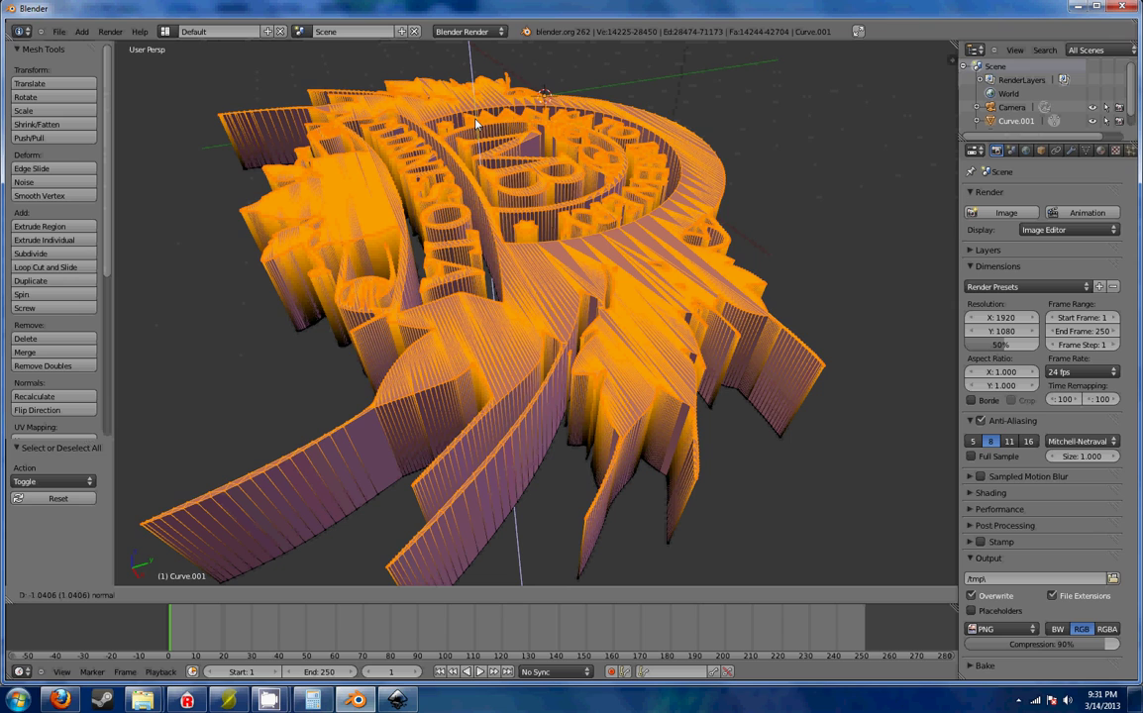
{"action": "key", "text": "g"}
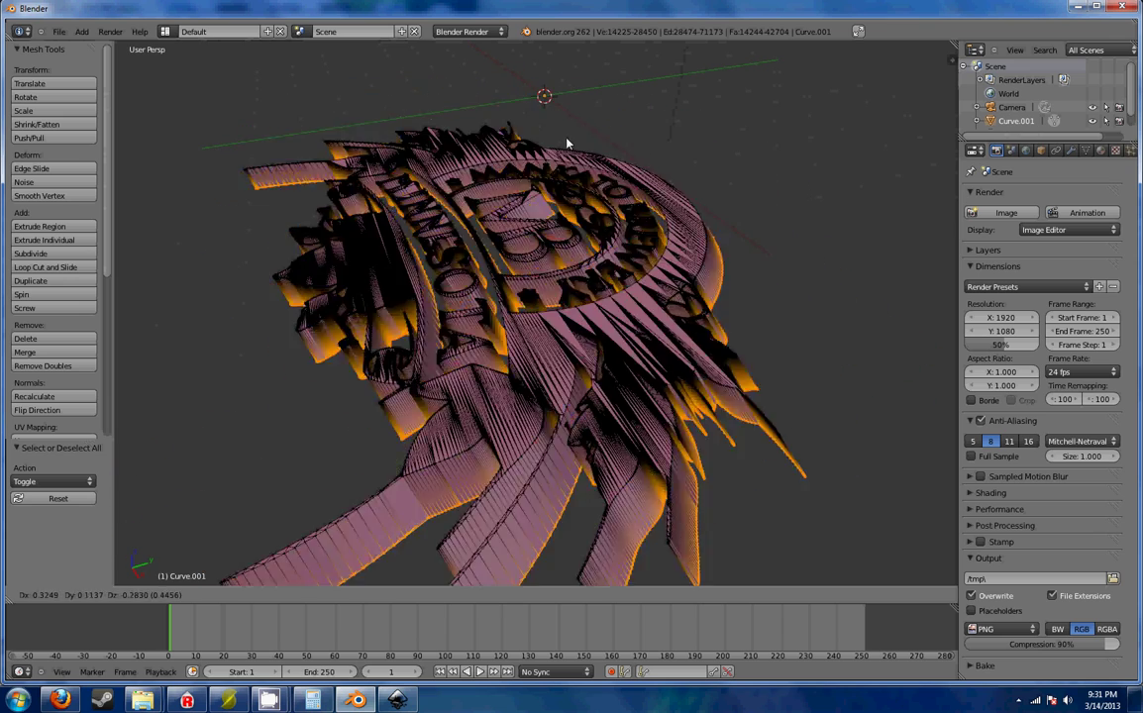
{"action": "key", "text": "z"}
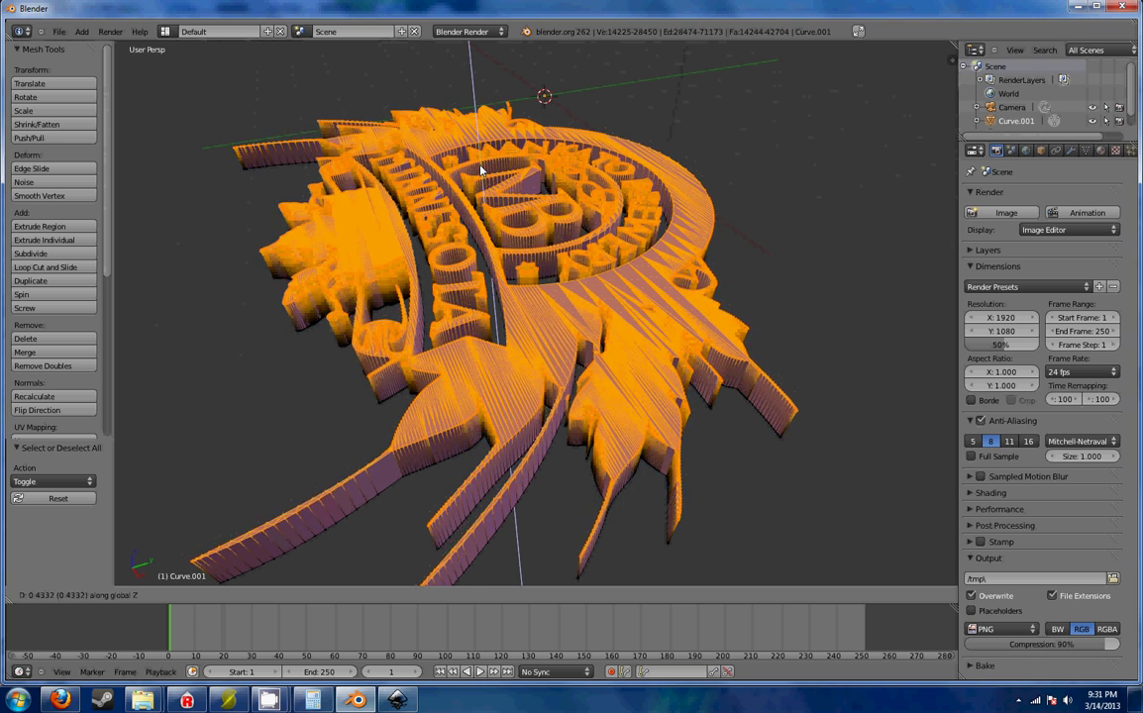
{"action": "left_click", "coordinate": [483, 166]}
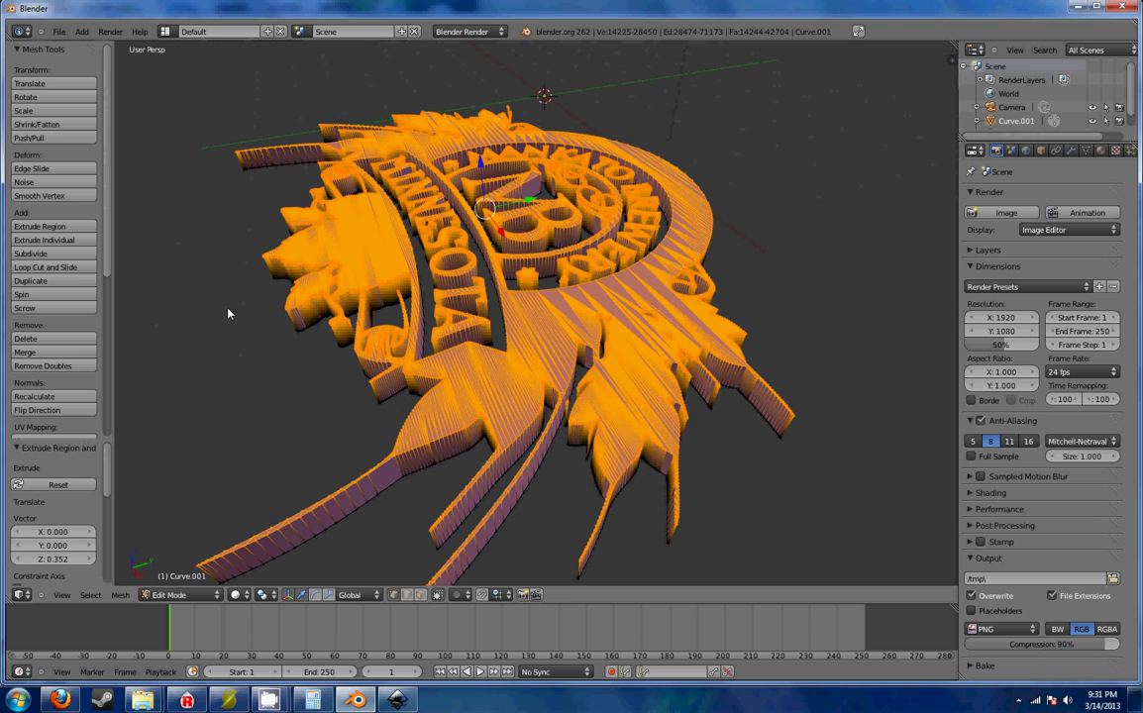
- Return the extruded logo to Object Mode and view its solid shape from another angle
{"action": "middle_click_drag", "start_coordinate": [228, 314], "coordinate": [279, 315]}
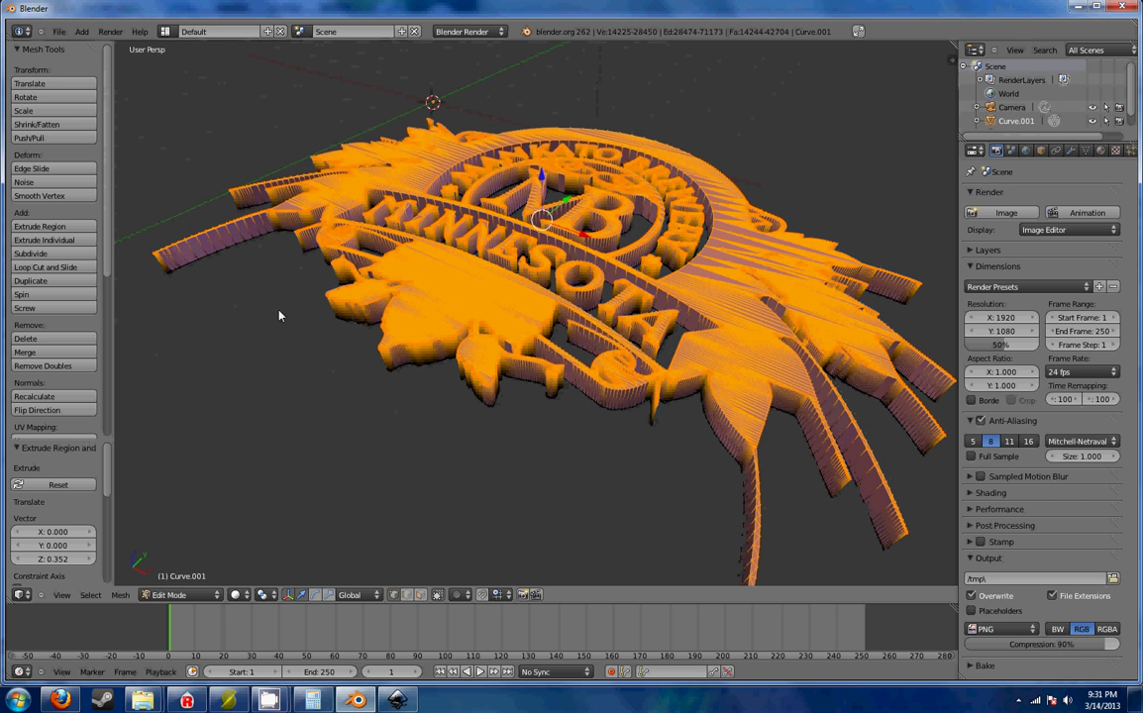
{"action": "left_click", "coordinate": [196, 595]}
{"action": "left_click", "coordinate": [196, 583]}
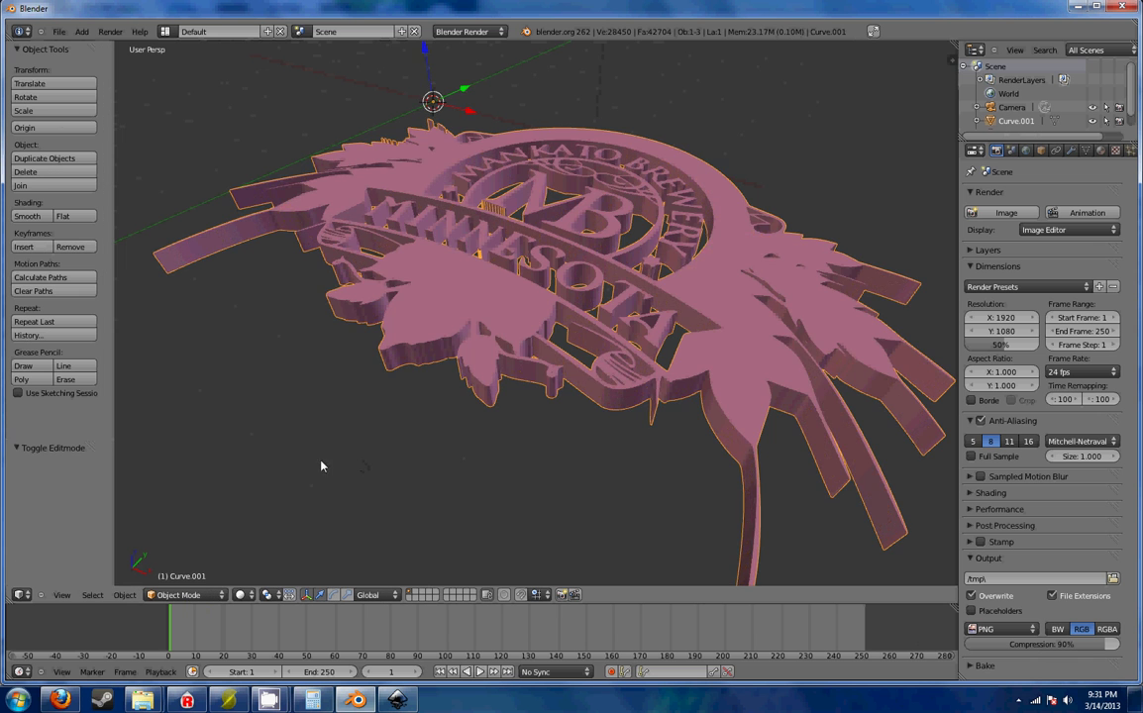
{"action": "middle_click_drag", "start_coordinate": [322, 464], "coordinate": [371, 477]}
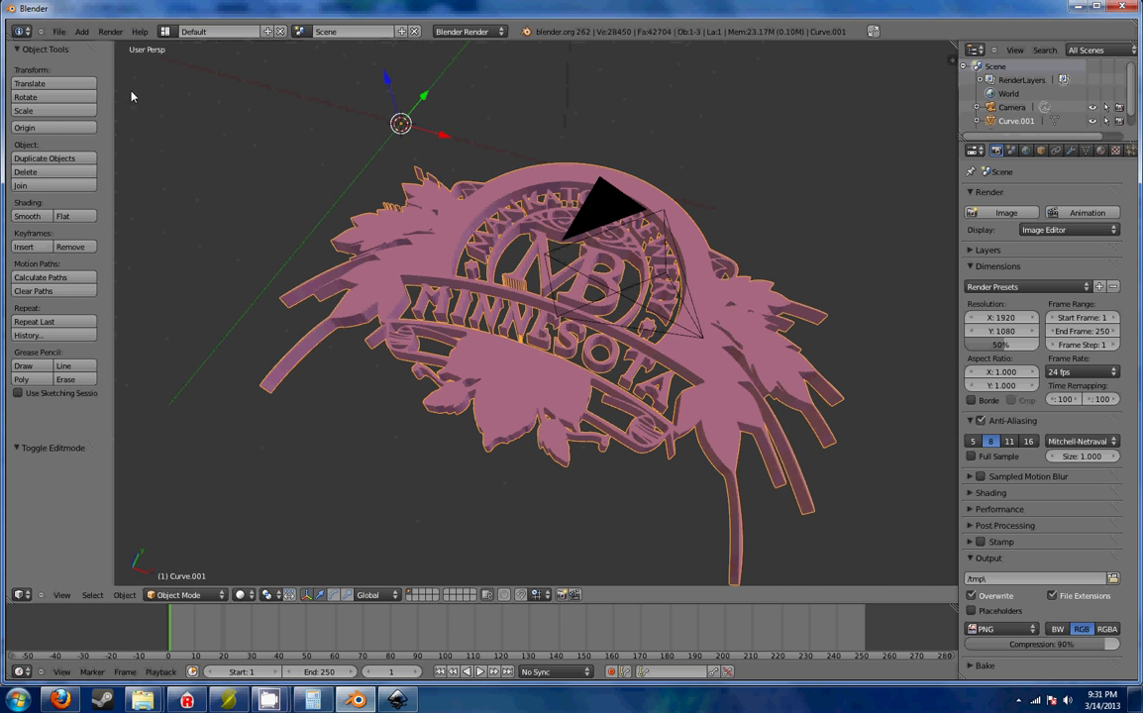
- Look up which file formats the extruded logo can be exported to, without exporting it
{"action": "left_click", "coordinate": [61, 33]}
{"action": "left_click", "coordinate": [61, 32]}
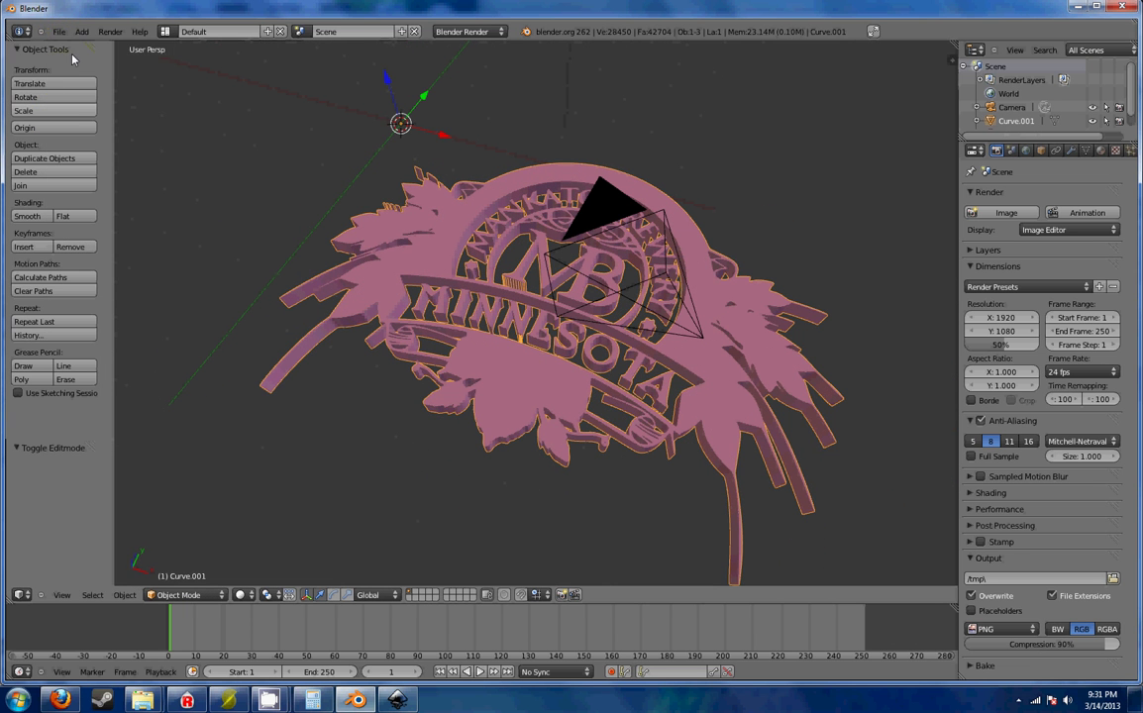
{"action": "left_click", "coordinate": [59, 31]}
{"action": "mouse_move", "coordinate": [94, 253]}
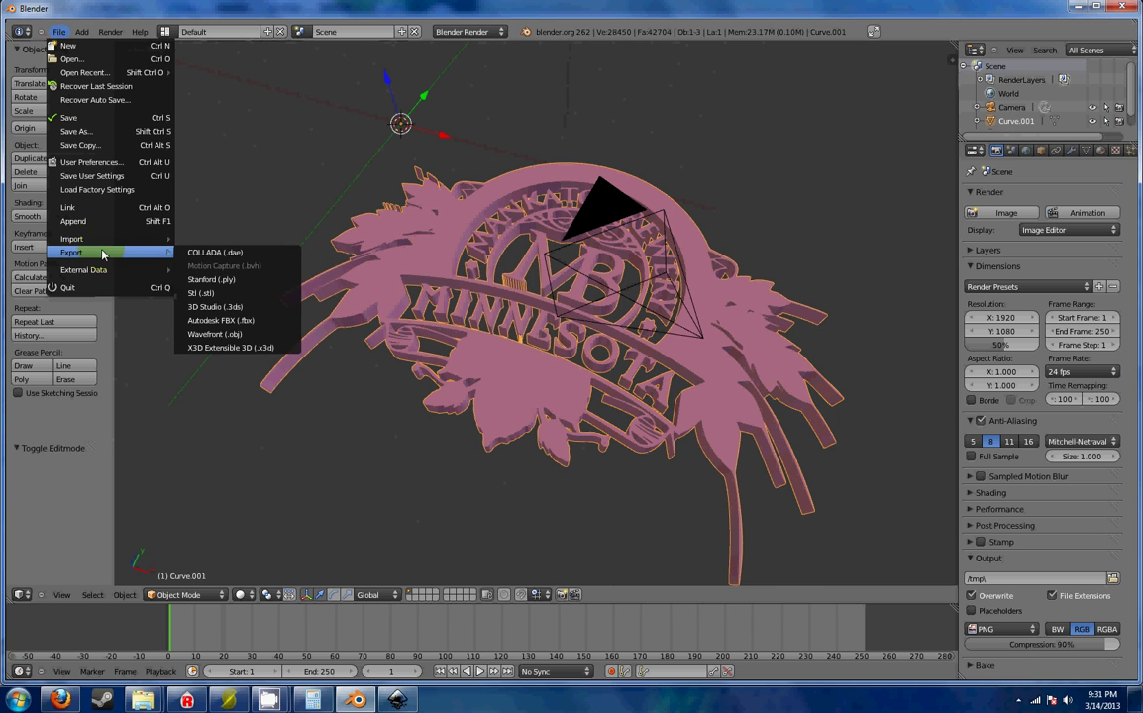
{"action": "left_click", "coordinate": [279, 175]}
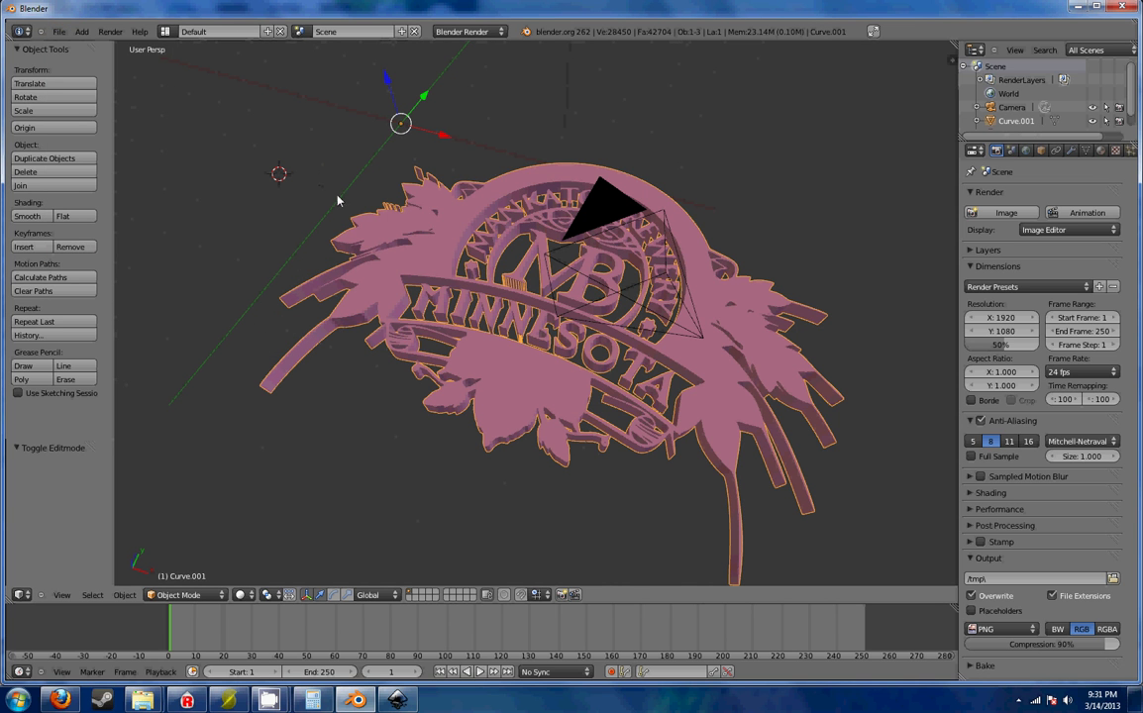
- Delete the extruded logo mesh from the scene
{"action": "middle_click_drag", "start_coordinate": [319, 183], "coordinate": [265, 195]}
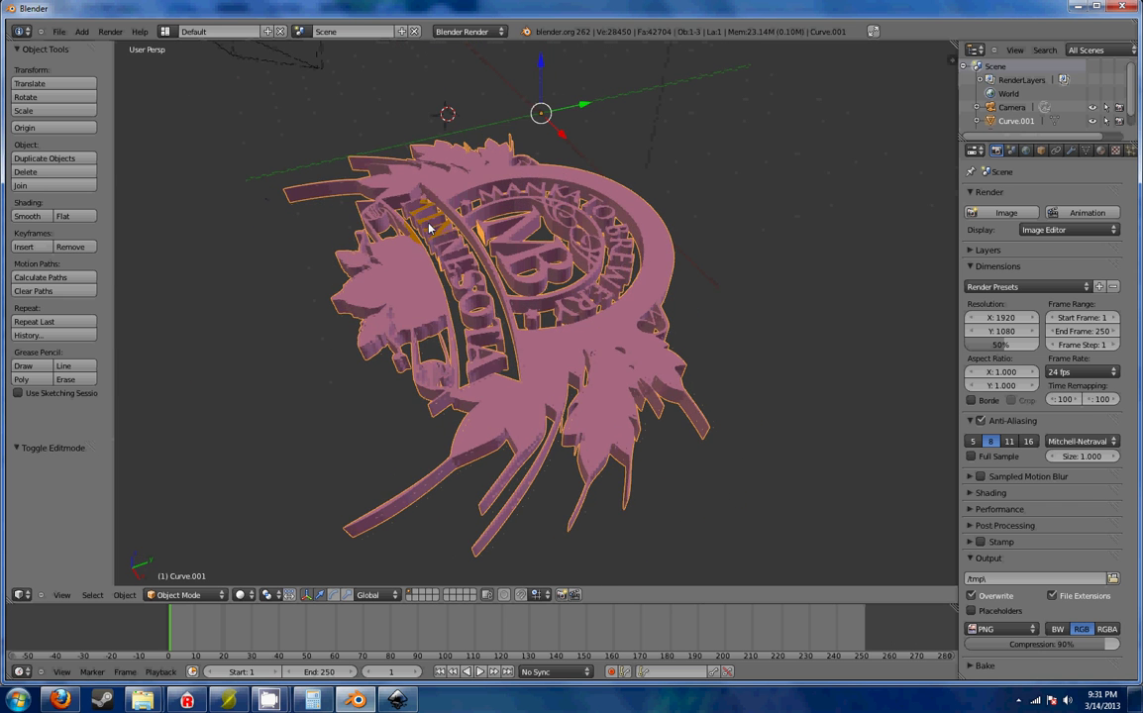
{"action": "middle_click_drag", "start_coordinate": [387, 201], "coordinate": [500, 239]}
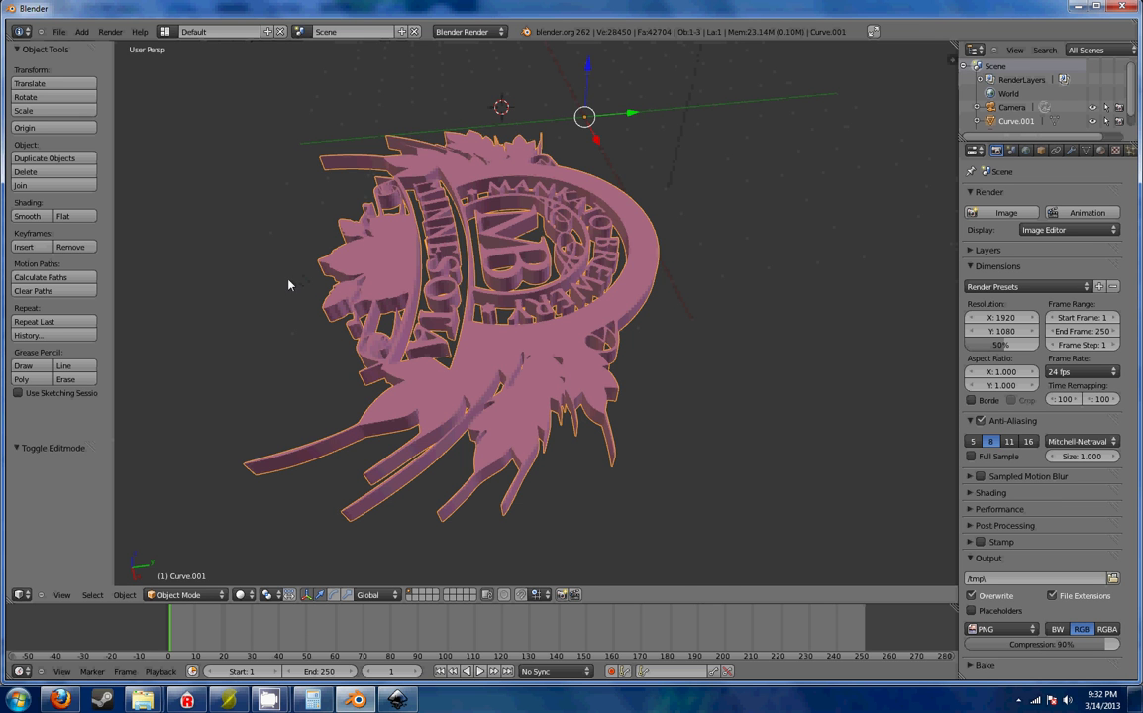
{"action": "middle_click_drag", "start_coordinate": [291, 284], "coordinate": [377, 259]}
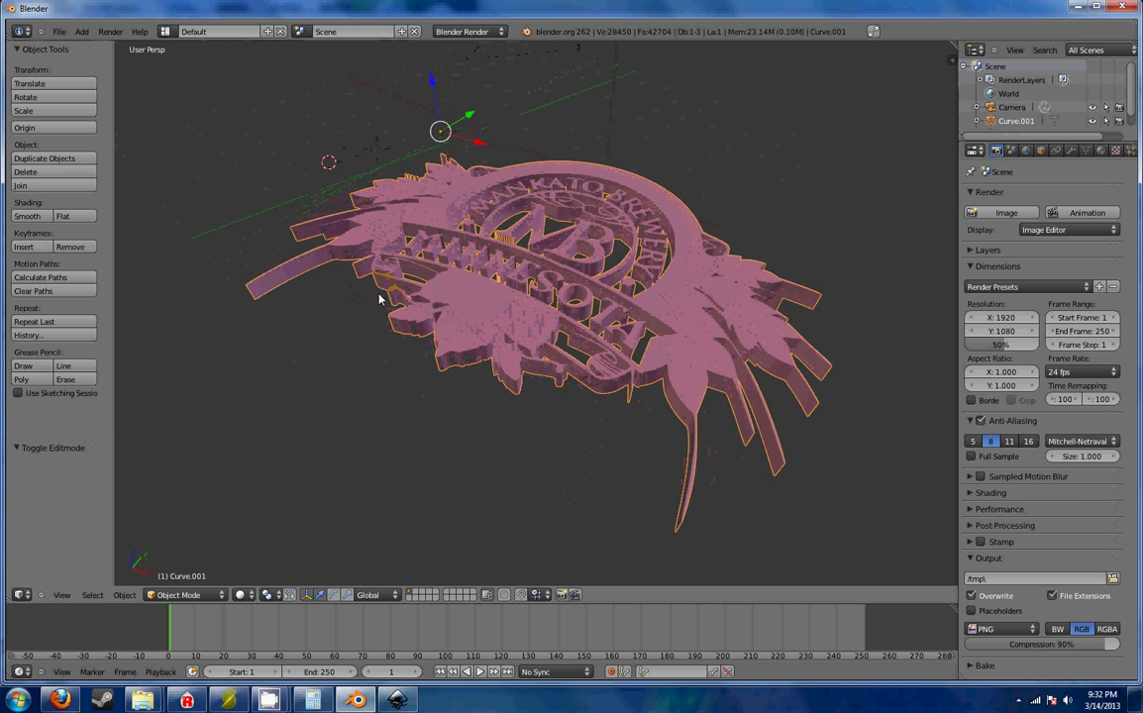
{"action": "mouse_move", "coordinate": [448, 248]}
{"action": "middle_mouse_down"}
{"action": "mouse_move", "coordinate": [485, 285]}
{"action": "mouse_move", "coordinate": [448, 255]}
{"action": "middle_mouse_up"}
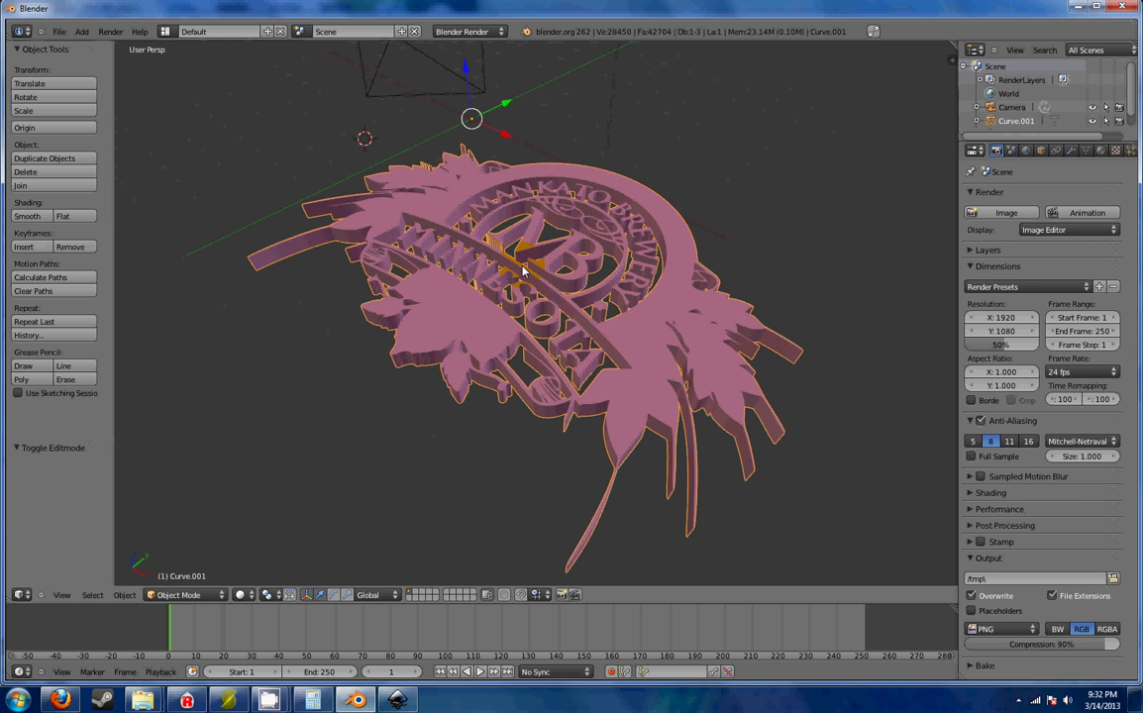
{"action": "scroll", "coordinate": [524, 270], "scroll_direction": "down", "scroll_amount": 3}
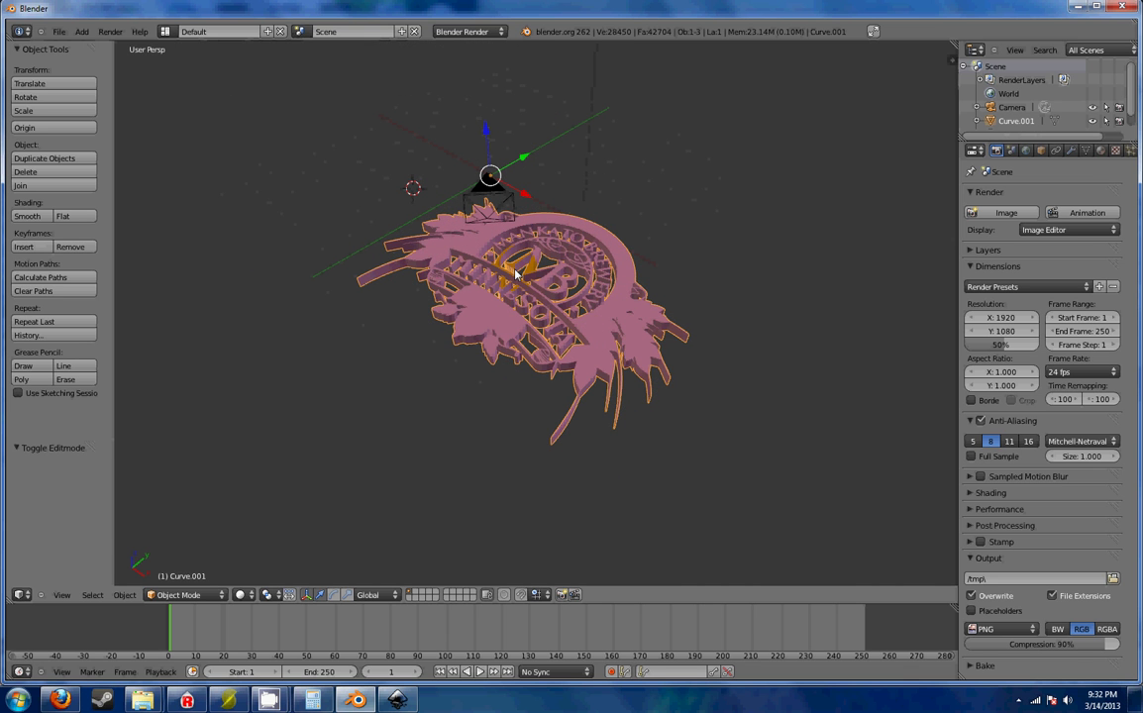
{"action": "key", "text": "x"}
{"action": "left_click", "coordinate": [516, 274]}
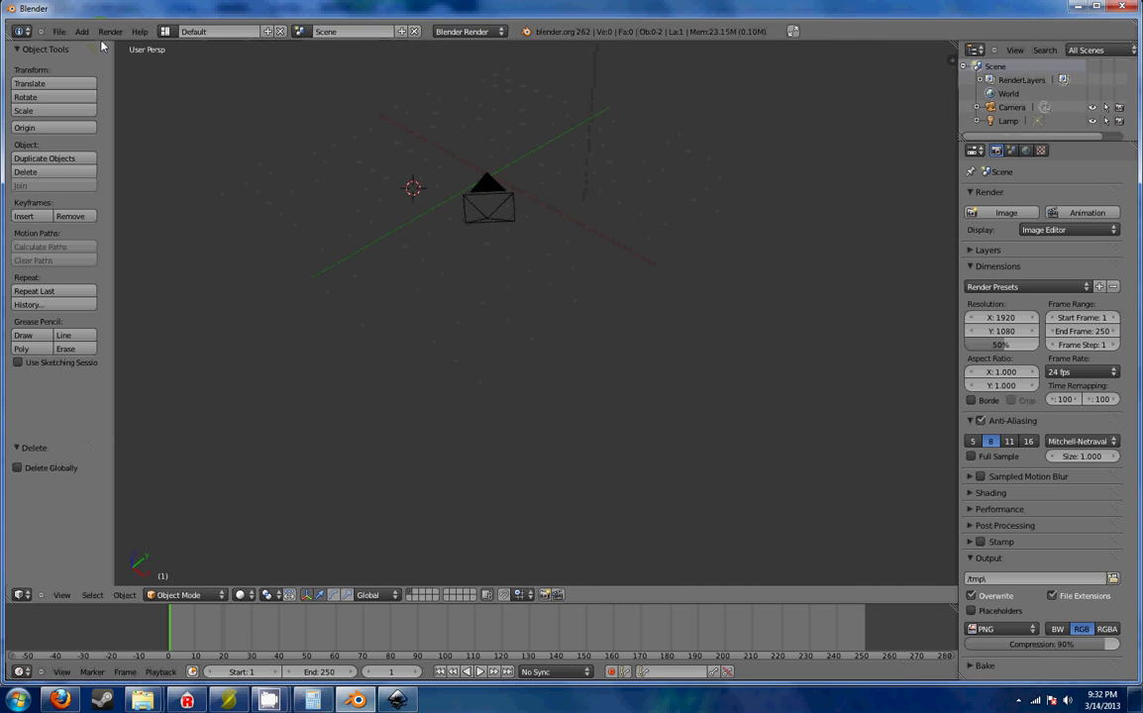
- Recover the last session to bring back the finished Mankato Brewery model
{"action": "left_click", "coordinate": [60, 30]}
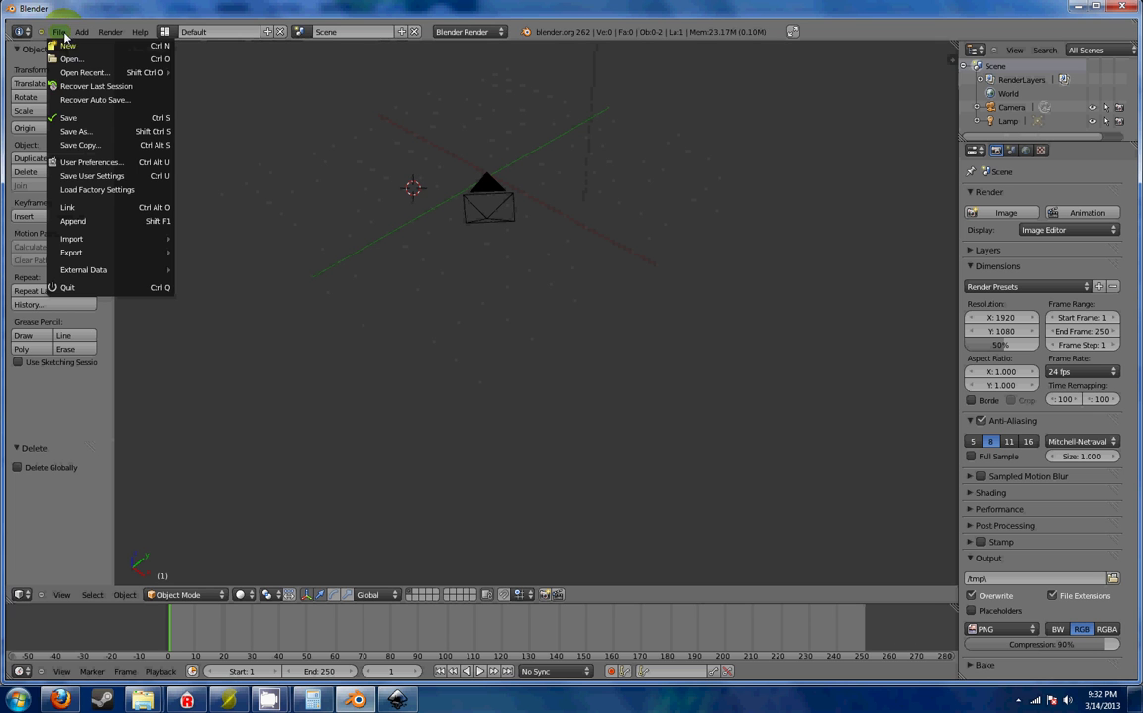
{"action": "left_click", "coordinate": [112, 89]}
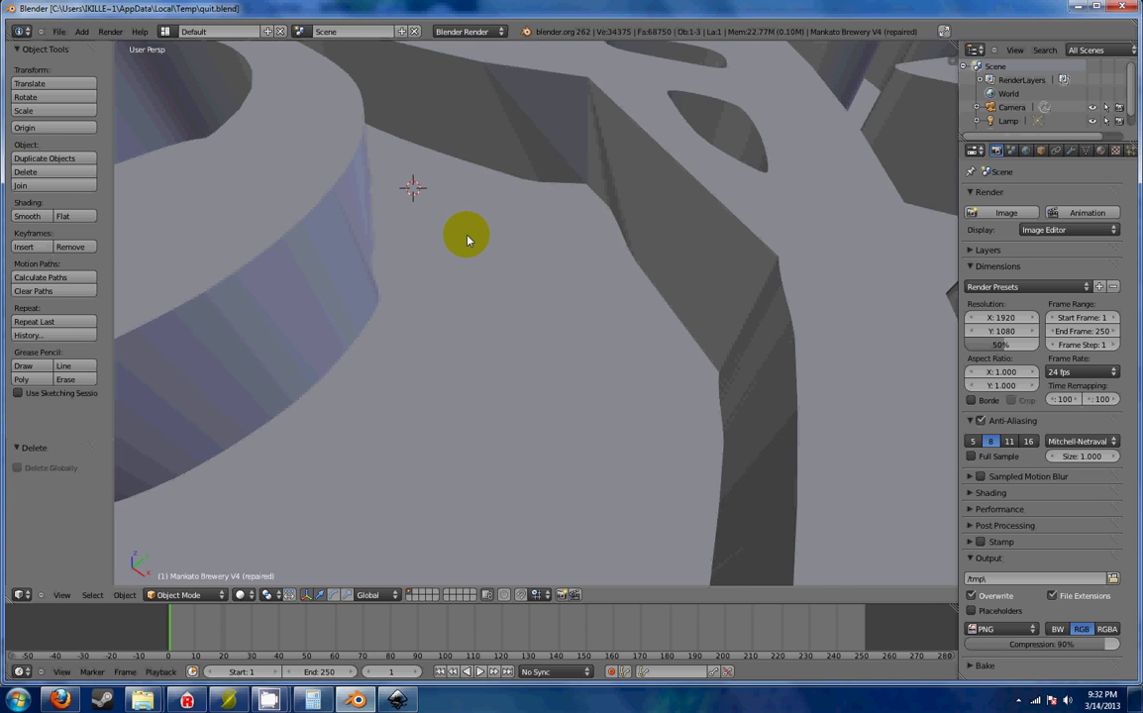
- Examine the whole Mankato Brewery medallion from several angles, checking its recessed lettering, artwork and raised outer rim
{"action": "scroll", "coordinate": [466, 237], "scroll_direction": "down", "scroll_amount": 5}
{"action": "scroll", "coordinate": [469, 239], "scroll_direction": "down", "scroll_amount": 5}
{"action": "middle_click_drag", "start_coordinate": [473, 236], "coordinate": [515, 383]}
{"action": "scroll", "coordinate": [474, 352], "scroll_direction": "up", "scroll_amount": 3}
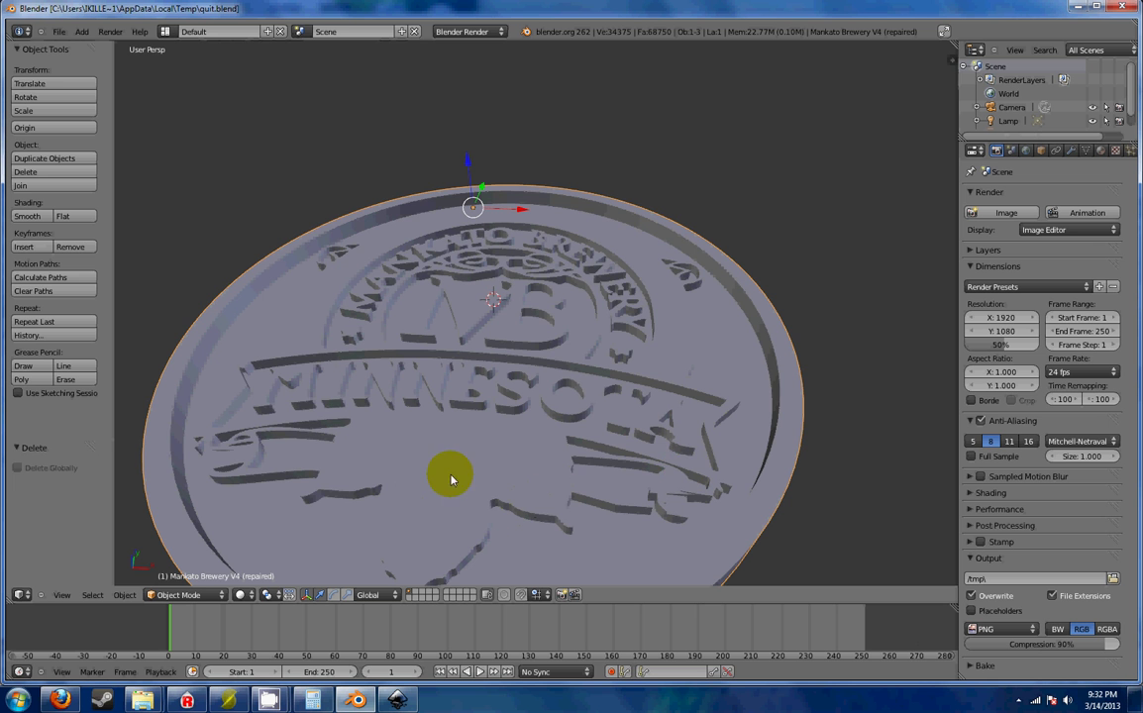
{"action": "mouse_move", "coordinate": [416, 467]}
{"action": "middle_mouse_down"}
{"action": "mouse_move", "coordinate": [436, 466]}
{"action": "mouse_move", "coordinate": [382, 451]}
{"action": "mouse_move", "coordinate": [395, 434]}
{"action": "mouse_move", "coordinate": [401, 452]}
{"action": "mouse_move", "coordinate": [461, 307]}
{"action": "mouse_move", "coordinate": [212, 326]}
{"action": "middle_mouse_up"}
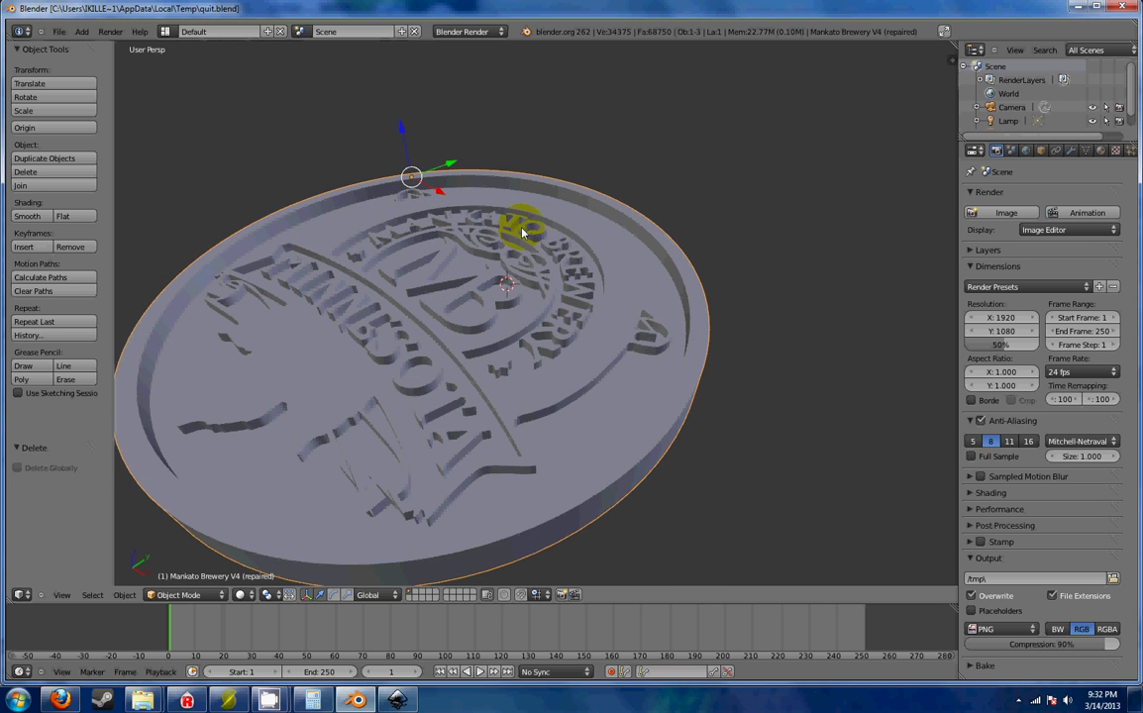
{"action": "middle_click_drag", "start_coordinate": [528, 264], "coordinate": [507, 336]}
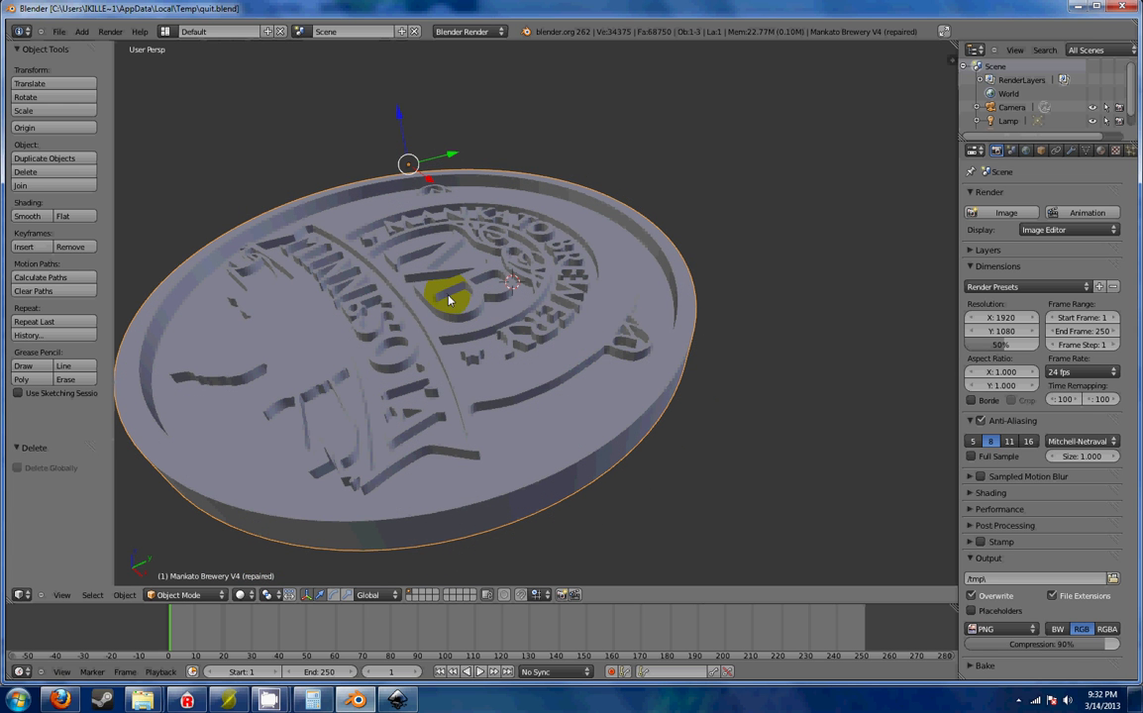
{"action": "middle_click_drag", "start_coordinate": [610, 386], "coordinate": [630, 365]}
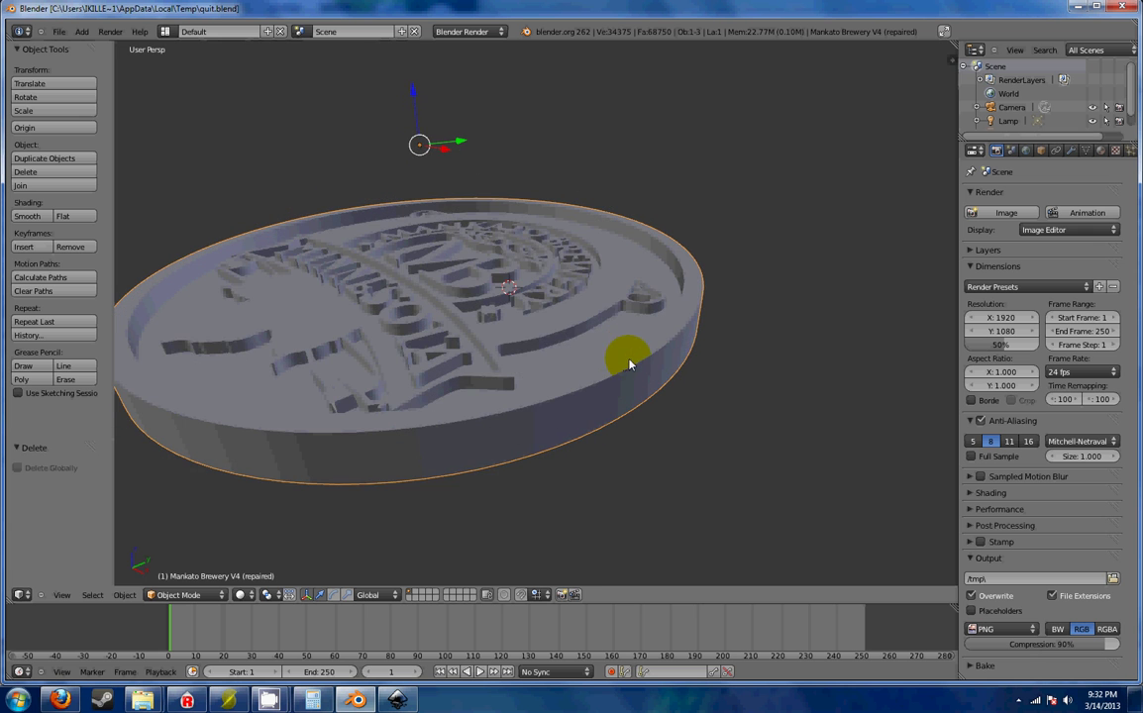
{"action": "middle_click_drag", "start_coordinate": [542, 335], "coordinate": [552, 359]}
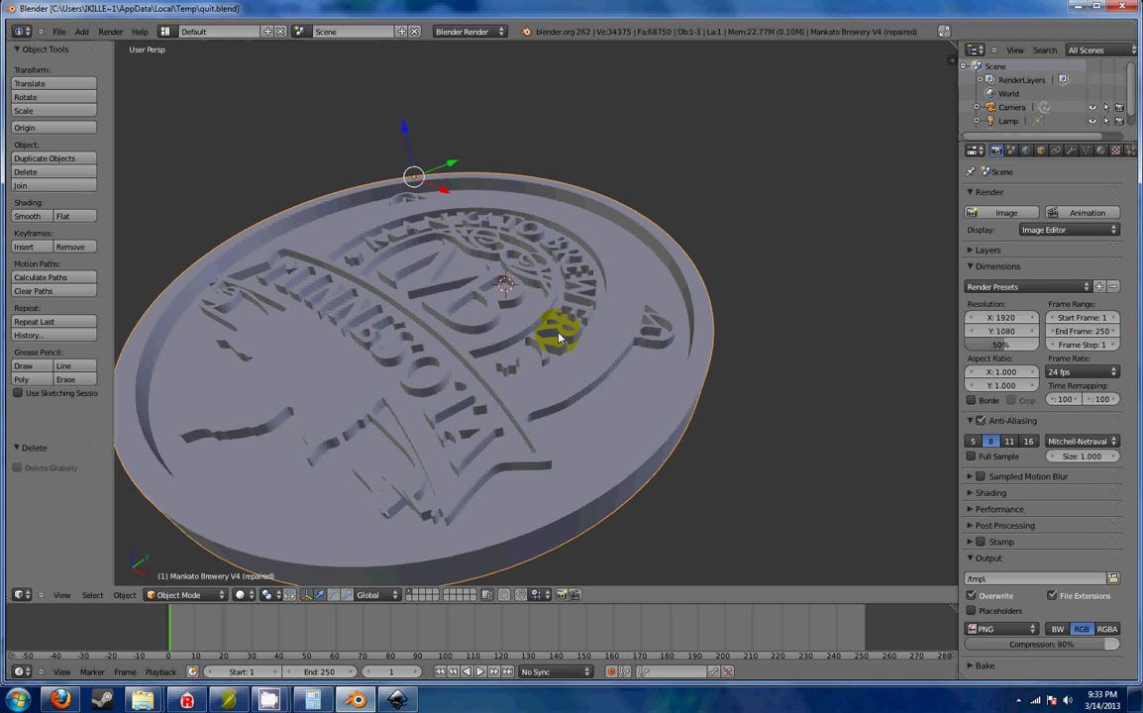
{"action": "middle_click_drag", "start_coordinate": [467, 345], "coordinate": [442, 360]}
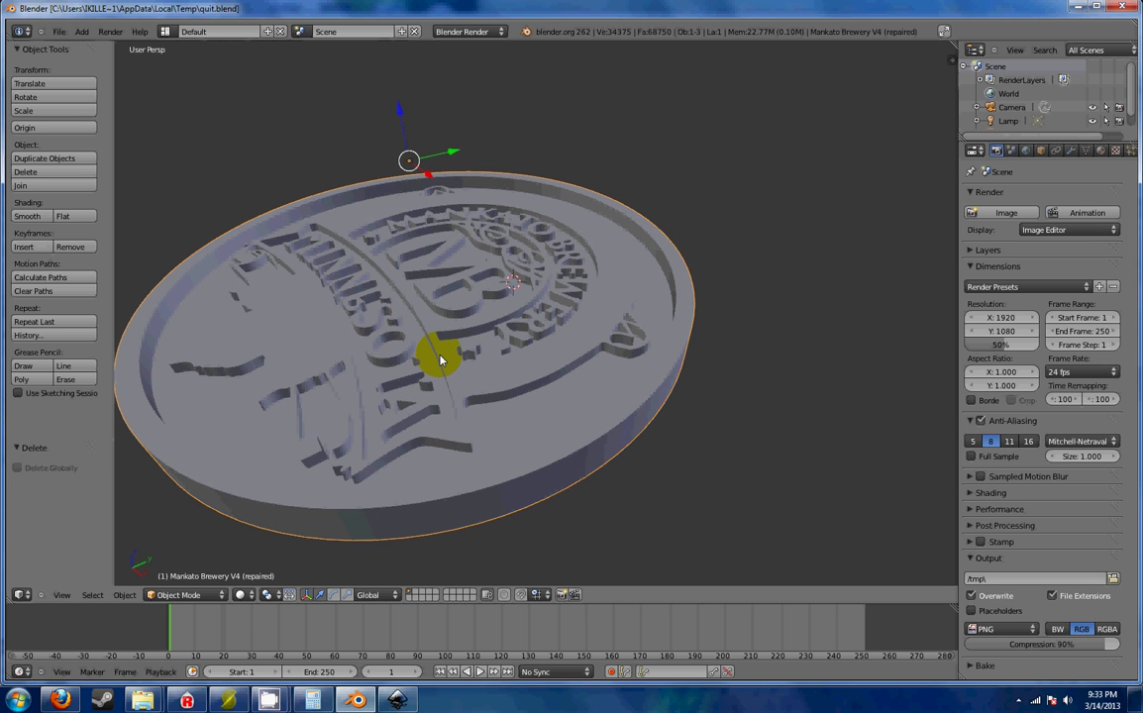